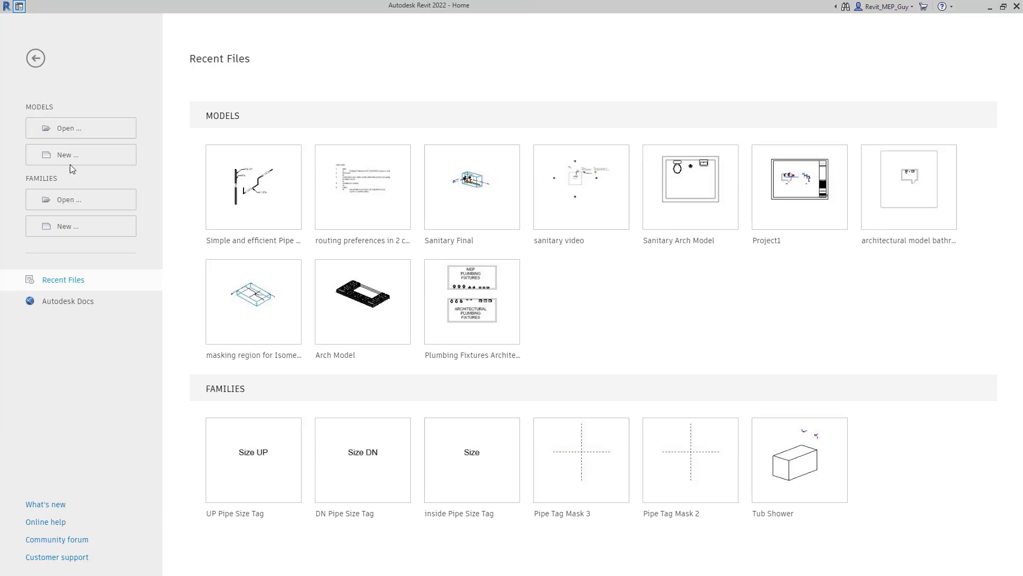
Create a new project with no template, accepting the default measurement system.
left_click(70, 165)
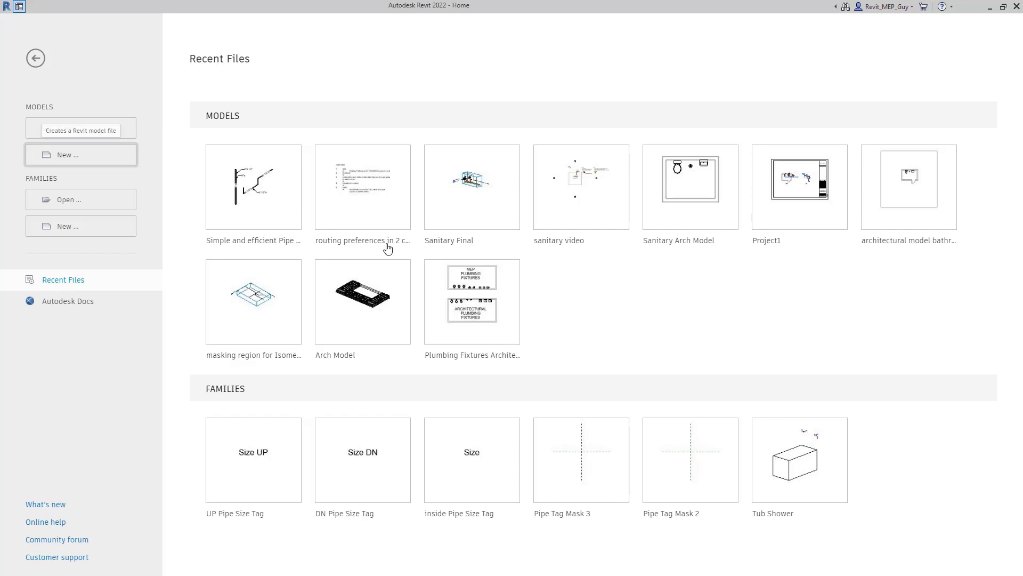
left_click(480, 271)
left_click(464, 293)
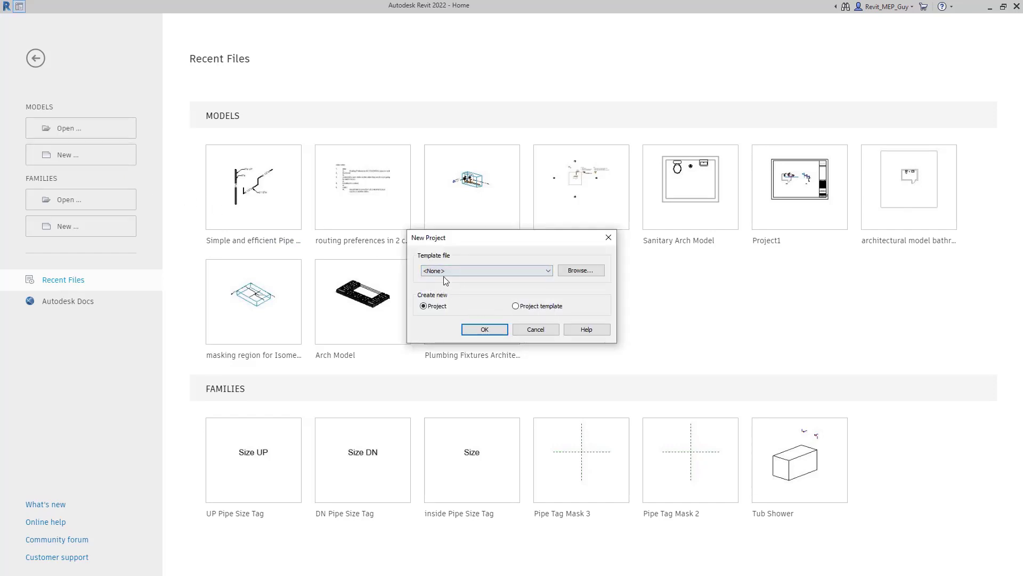
left_click(494, 329)
left_click(465, 285)
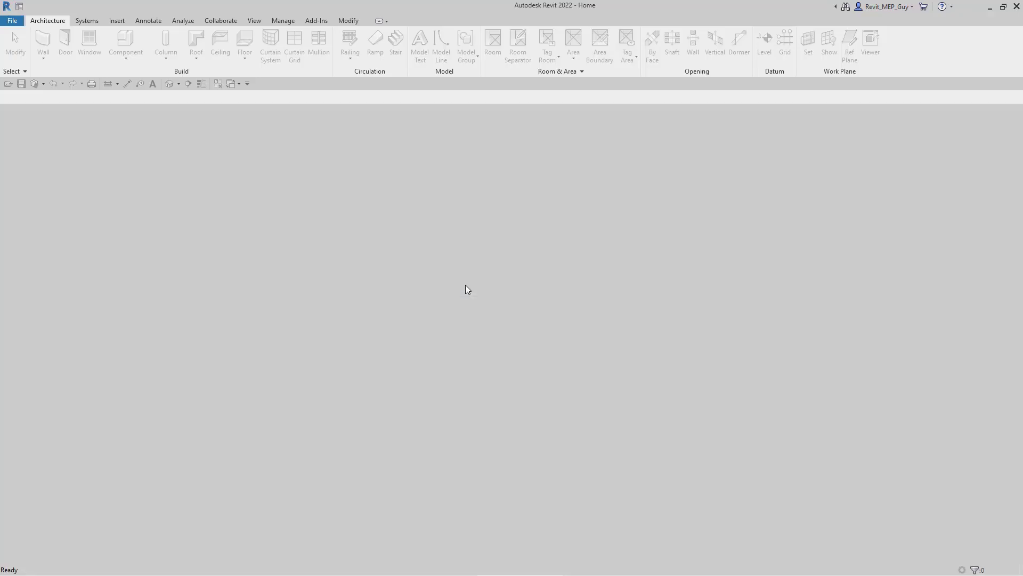
Draw one straight horizontal 4" pipe in the Level 1 floor plan.
left_click(86, 21)
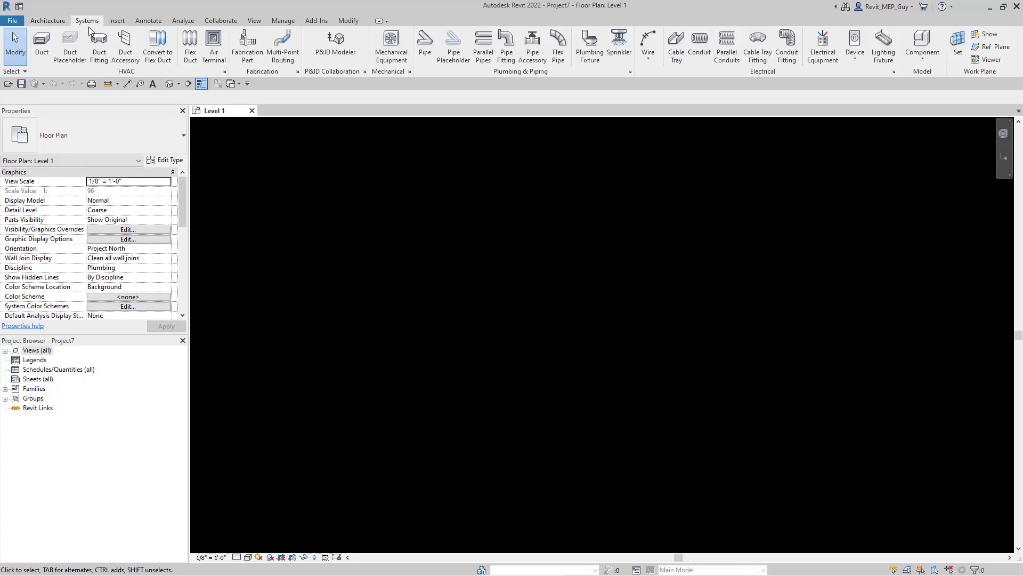
left_click(425, 45)
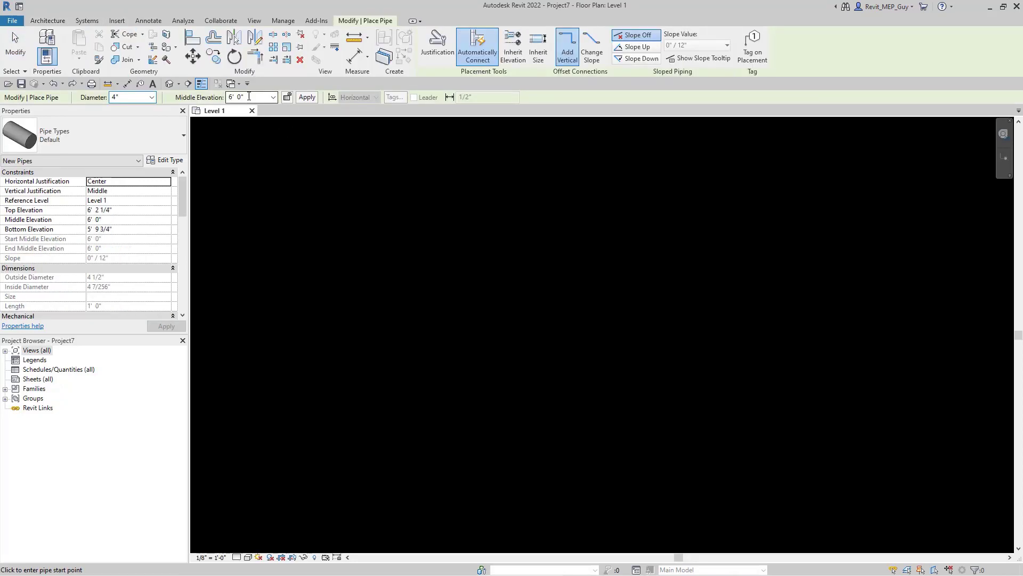
left_click(505, 303)
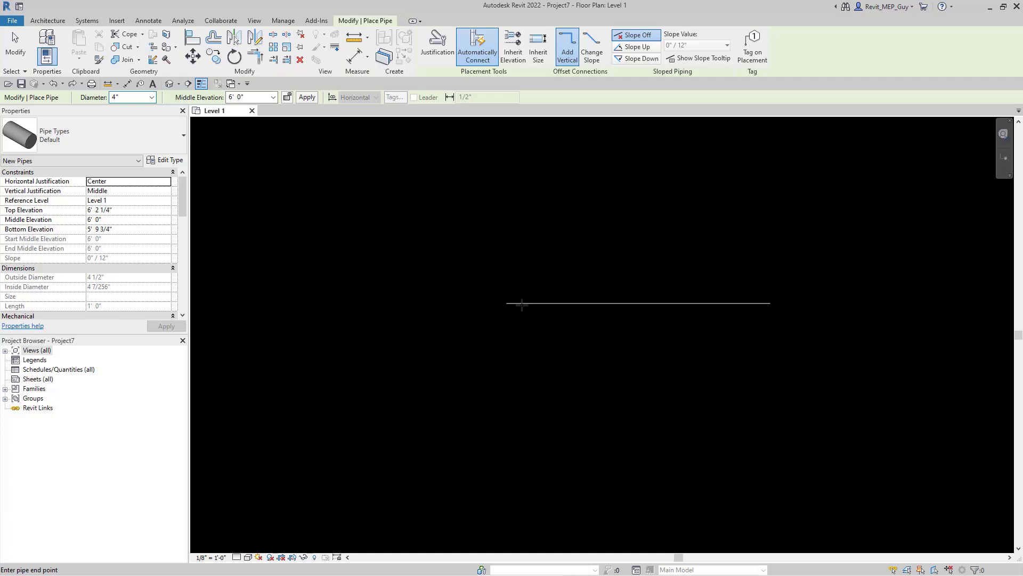
left_click(653, 304)
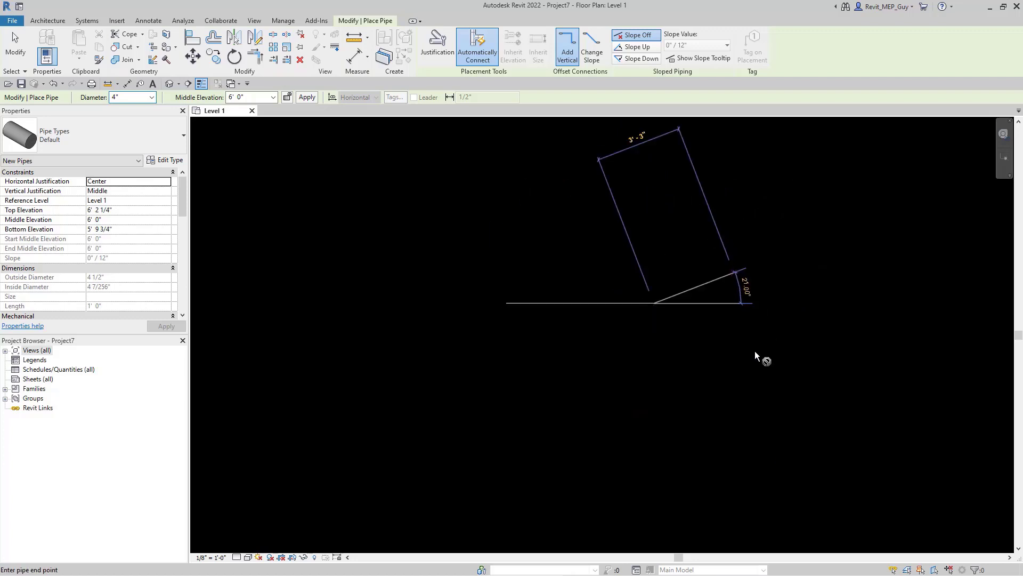
key("Escape")
key("Escape")
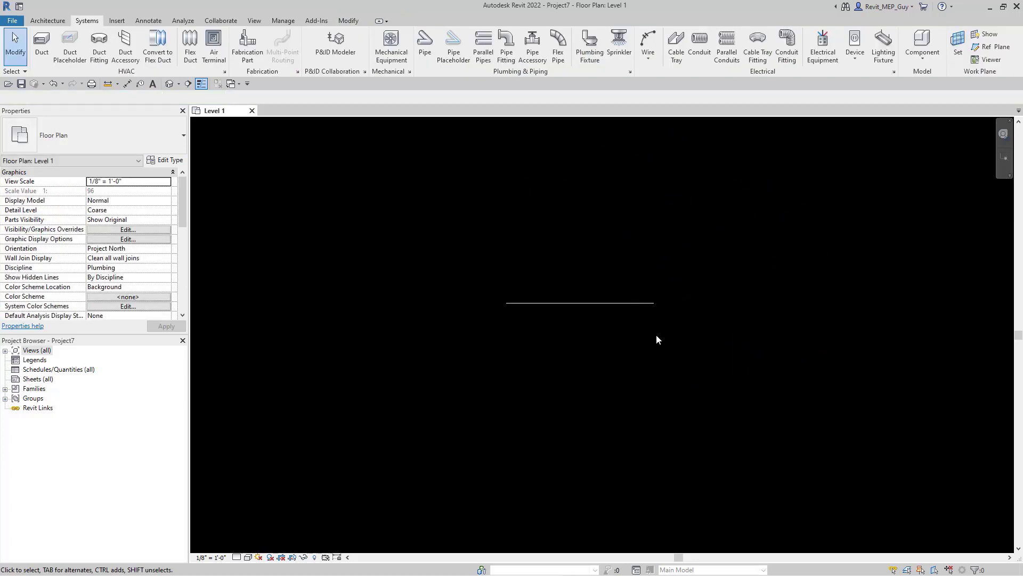
Expand the Families categories in the Project Browser.
left_click(5, 389)
scroll(62, 426, "down", 1)
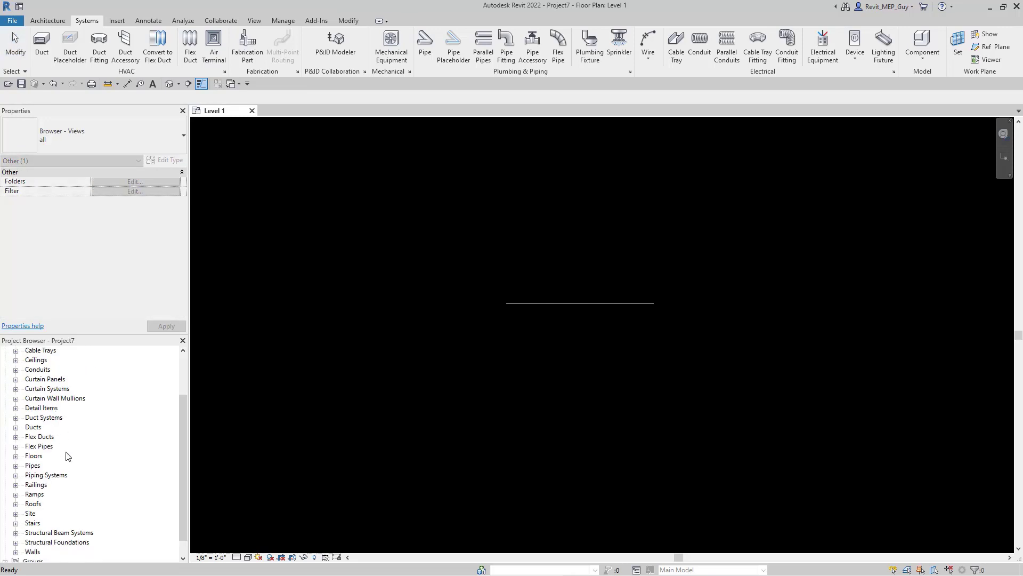
left_click(607, 306)
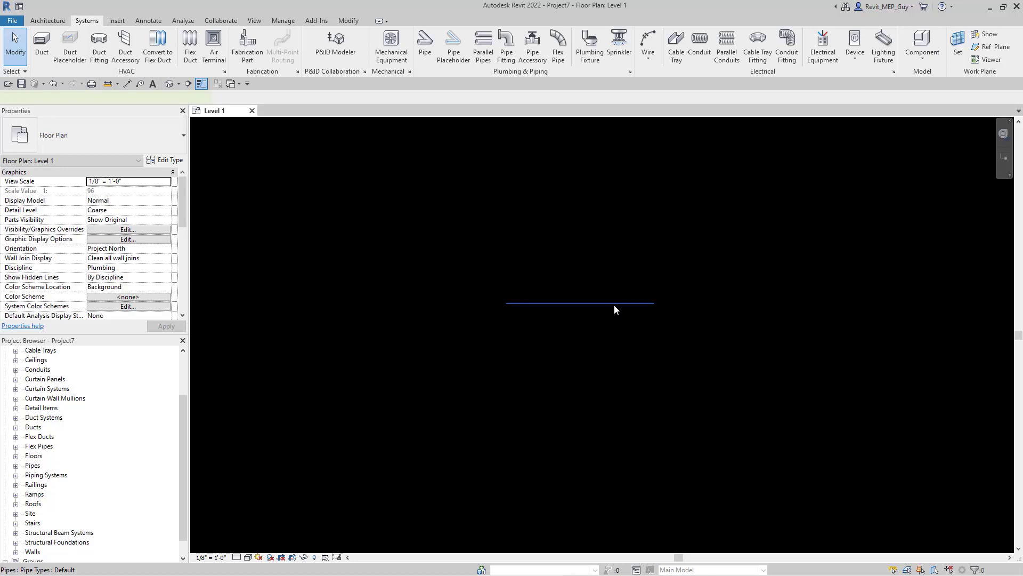
Review the Default pipe type's routing preferences: steel pipe with no fittings.
left_click(615, 305)
left_click(166, 160)
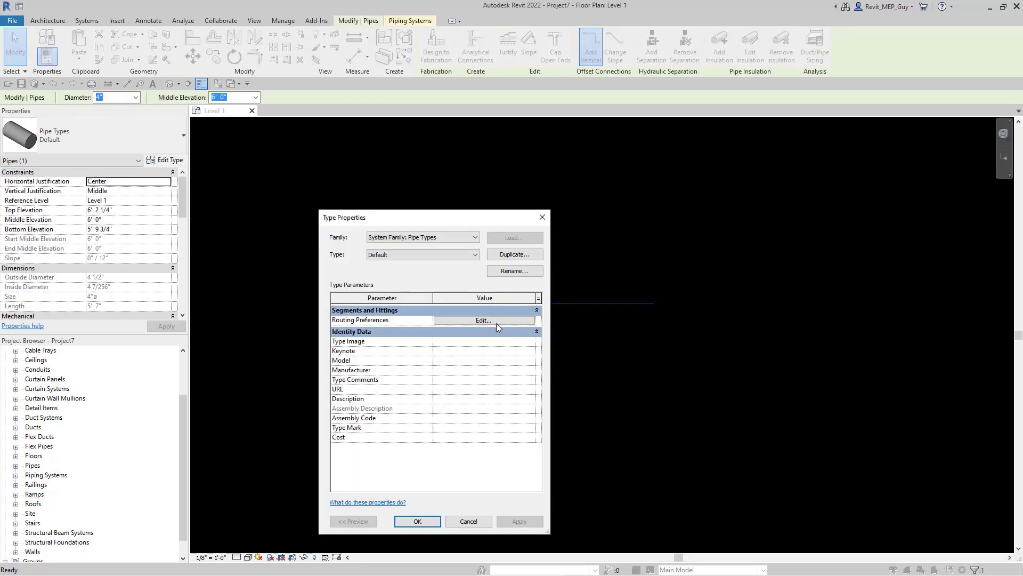
left_click(498, 320)
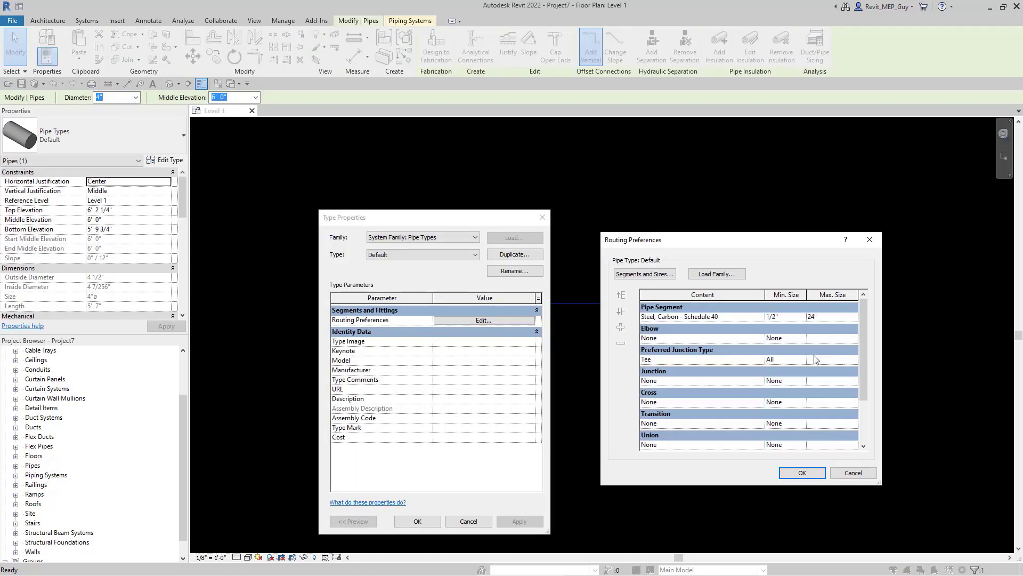
mouse_move(864, 334)
left_mouse_down()
mouse_move(865, 388)
mouse_move(864, 346)
left_mouse_up()
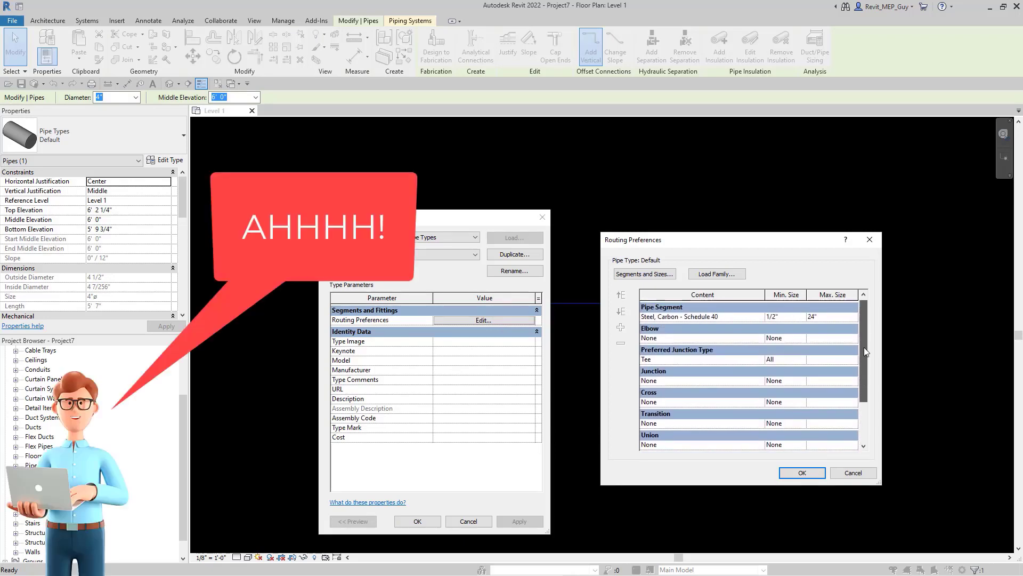
left_click(803, 472)
left_click(418, 521)
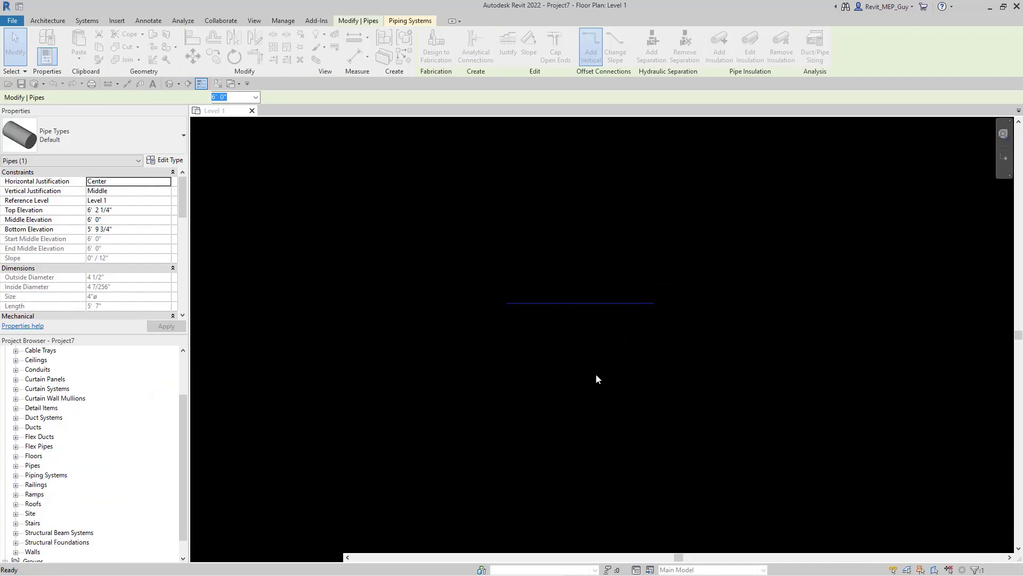
Start a new project from the English-Imperial Plumbing-Default.rte template.
left_click(12, 21)
mouse_move(36, 61)
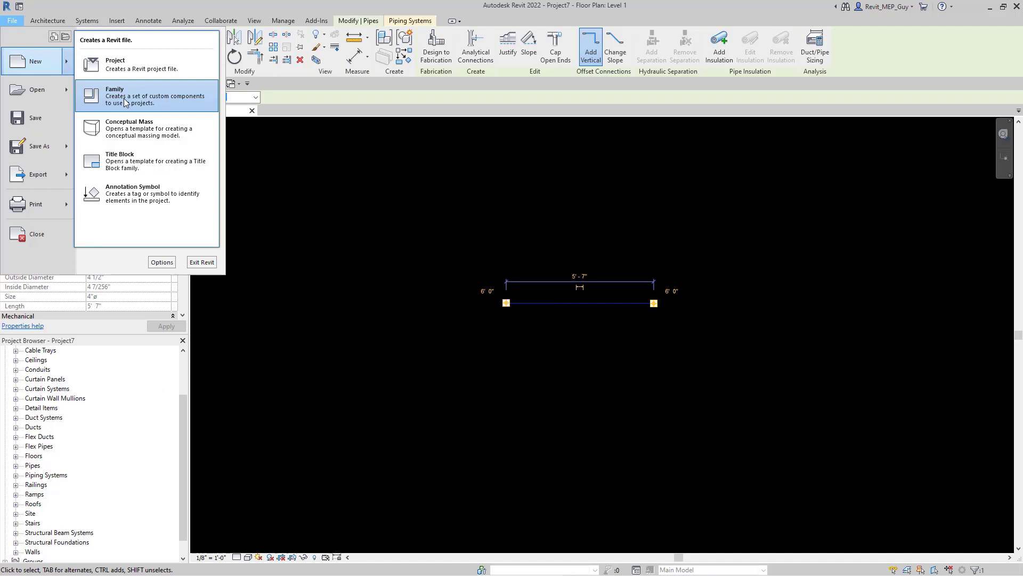
left_click(119, 68)
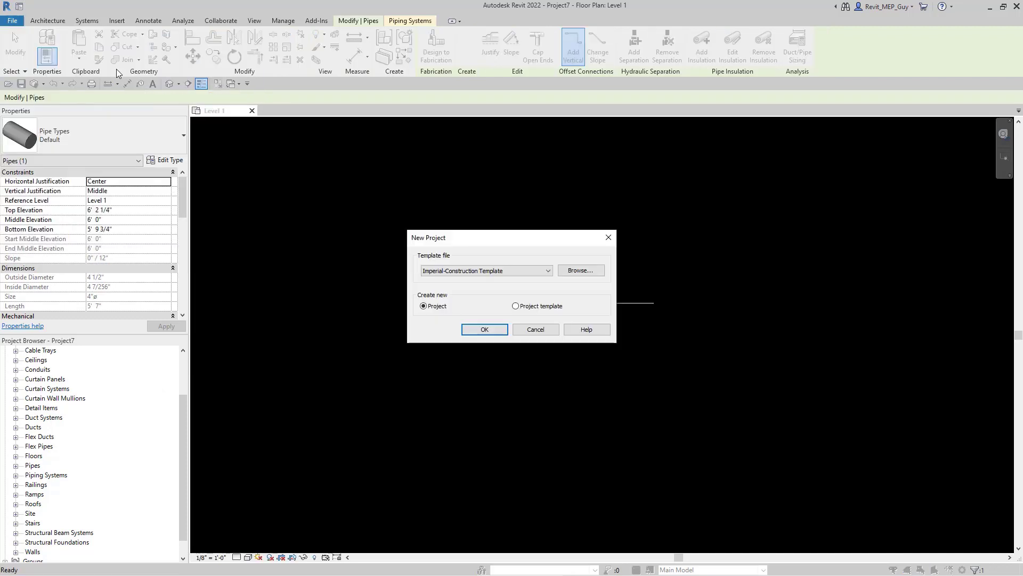
left_click(582, 271)
left_click(616, 184)
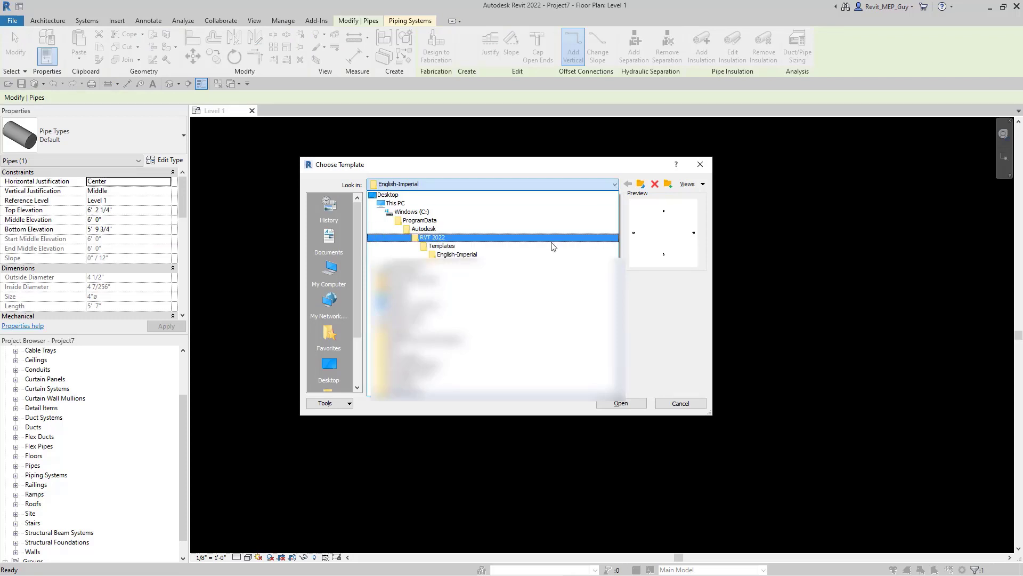
left_click(525, 255)
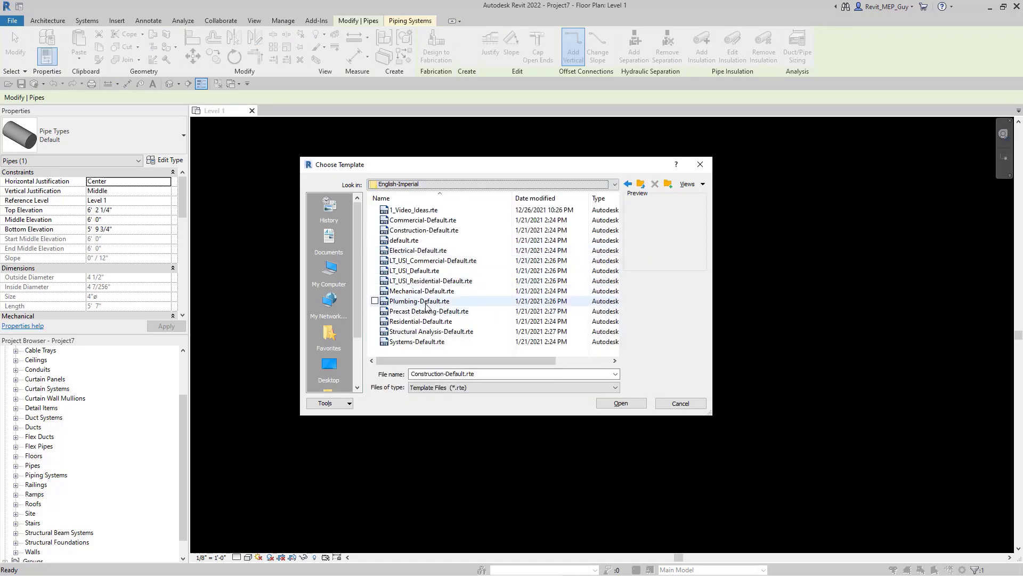
left_click(421, 301)
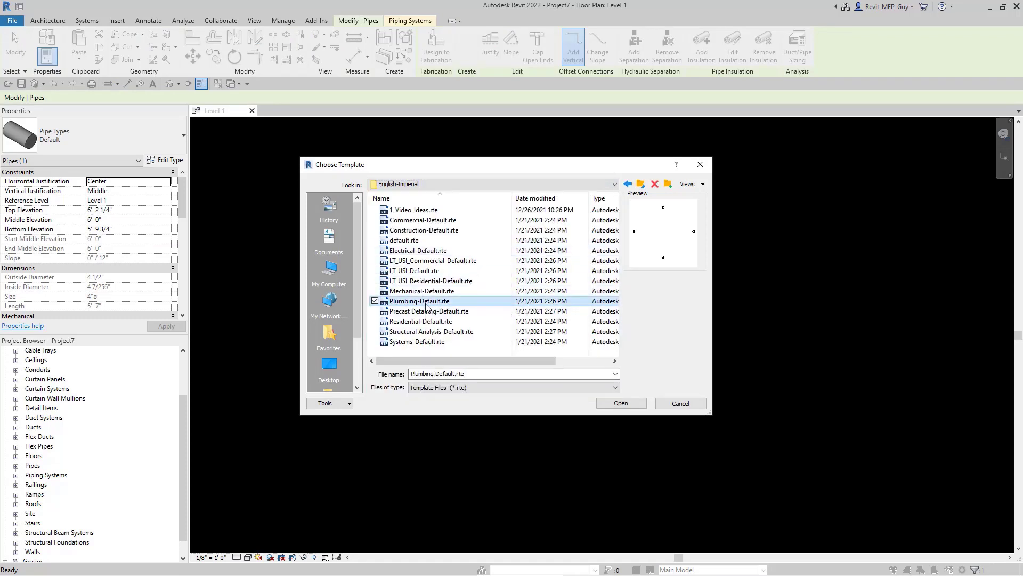
left_click(621, 403)
Create the plumbing project and draw an 11' horizontal pipe of the Standard type.
left_click(539, 393)
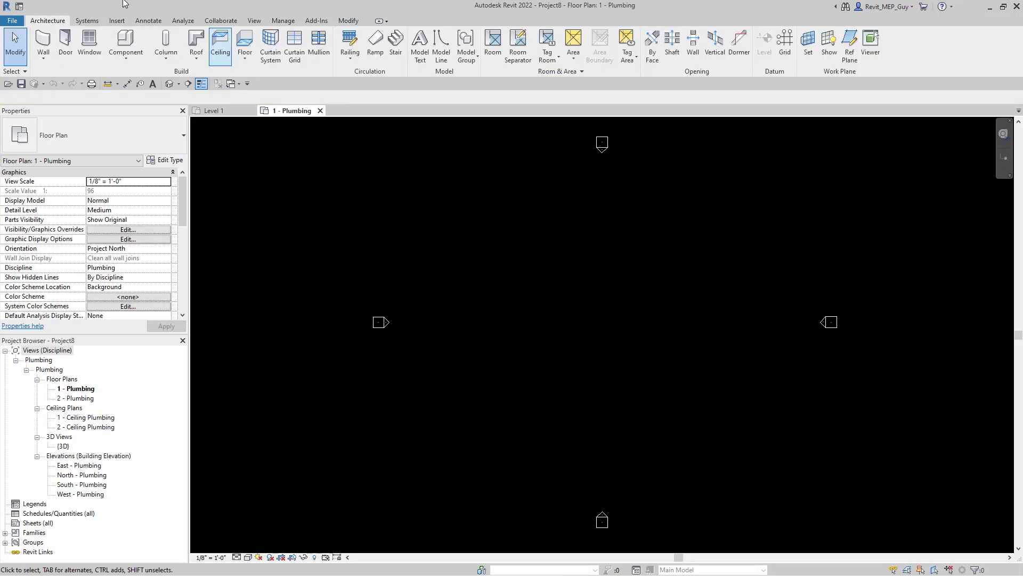
left_click(87, 20)
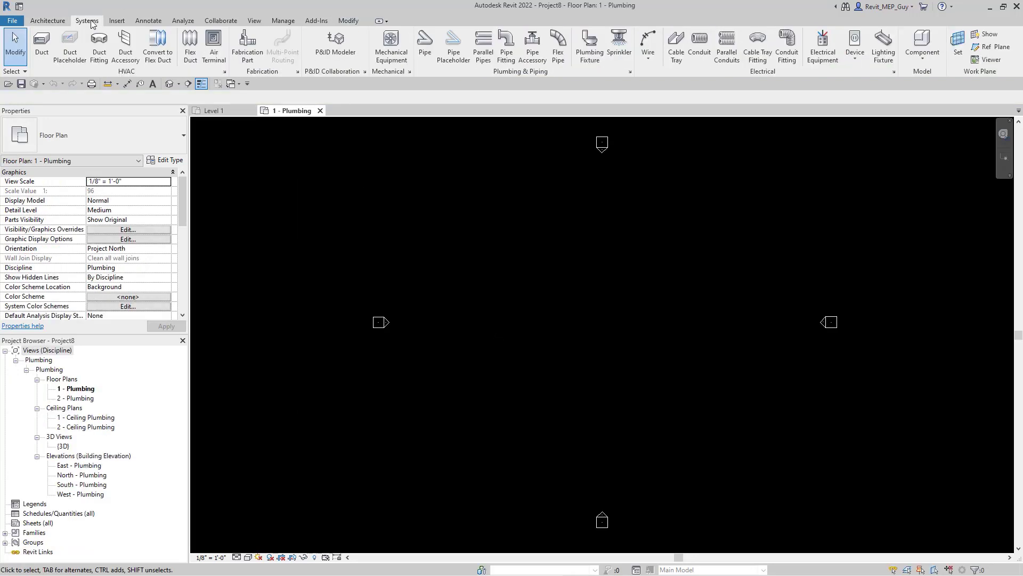
left_click(432, 59)
left_click(101, 133)
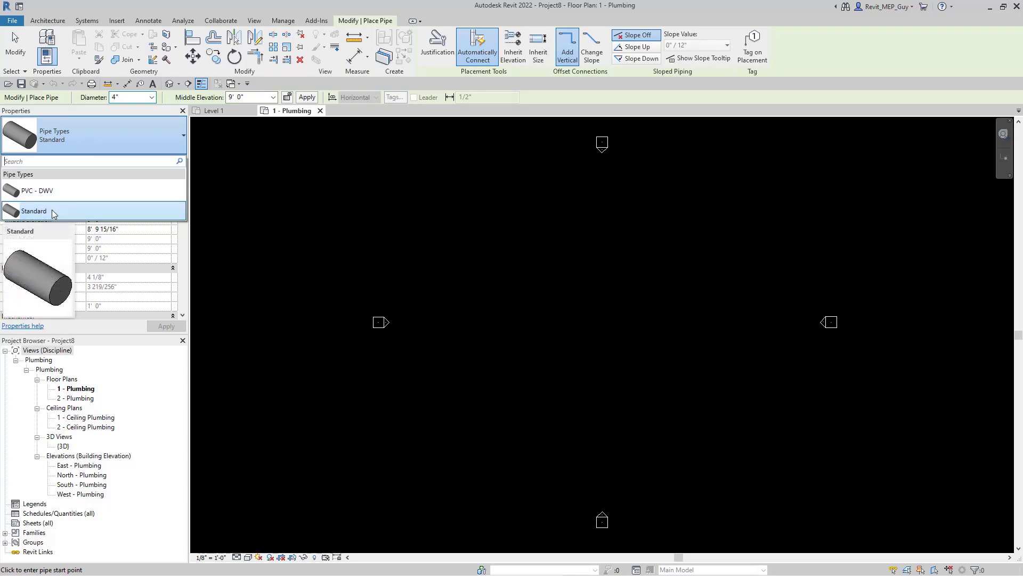
left_click(52, 210)
left_click(584, 281)
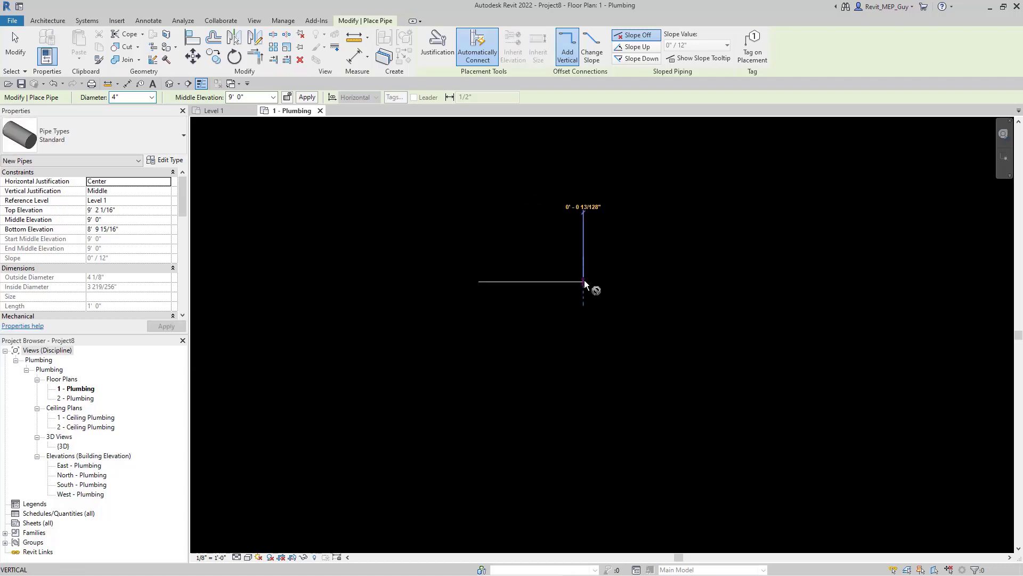
key("Escape")
key("Escape")
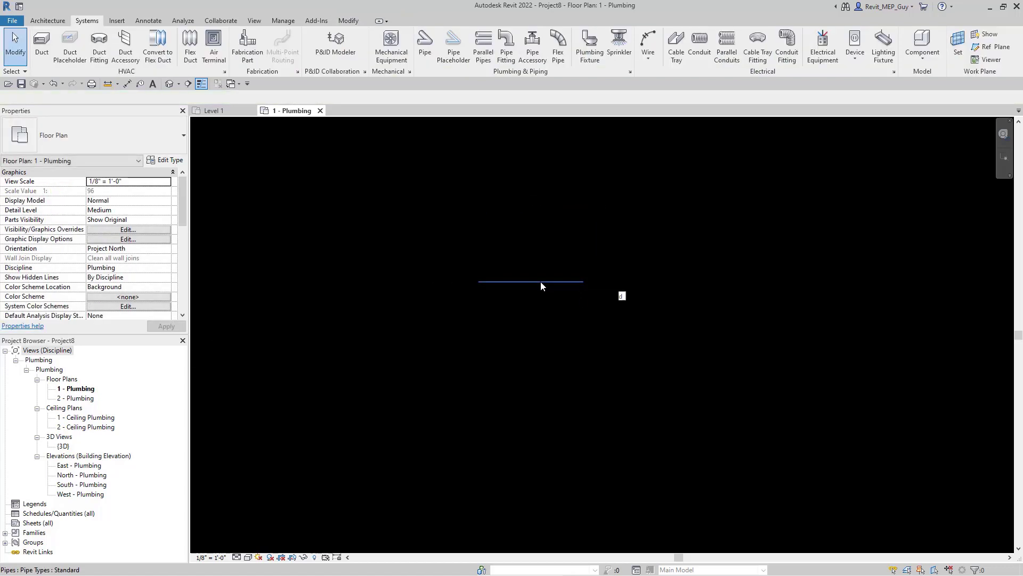
Check the Standard type's routing preferences: Copper - K pipe with welded fittings.
left_click(540, 281)
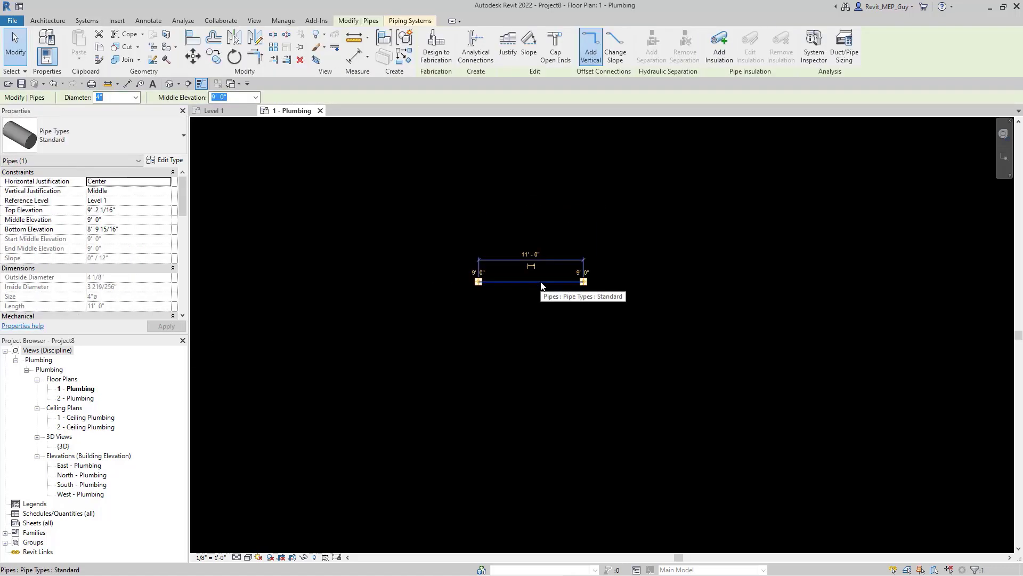
left_click(165, 160)
left_click(492, 321)
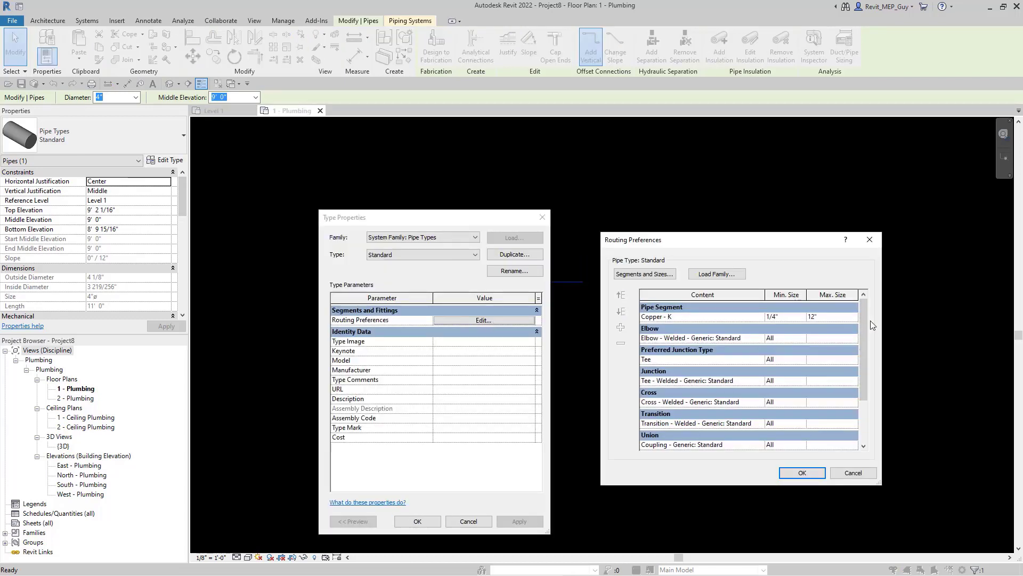
left_click_drag(864, 312, 735, 457)
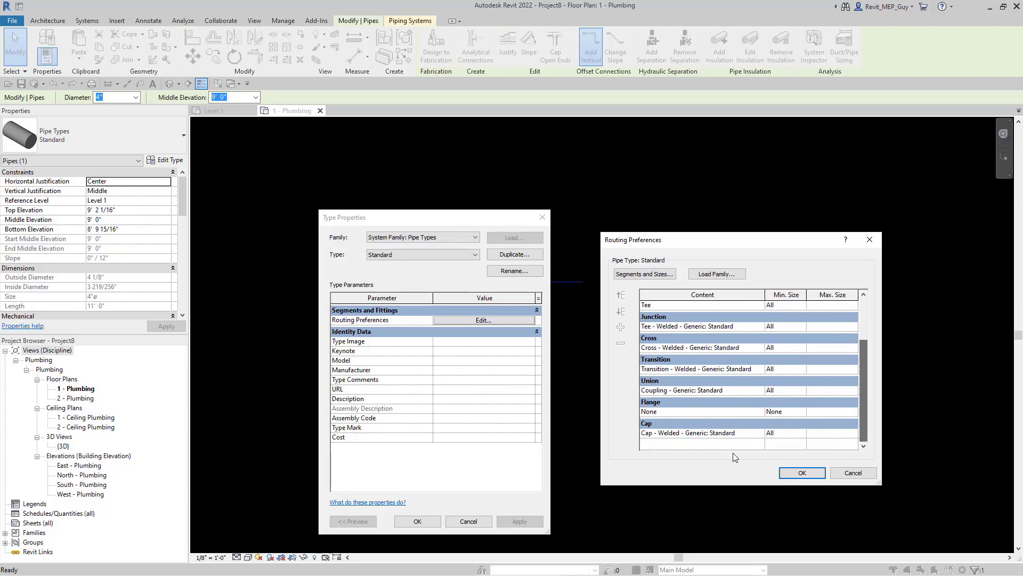
left_click_drag(862, 367, 862, 315)
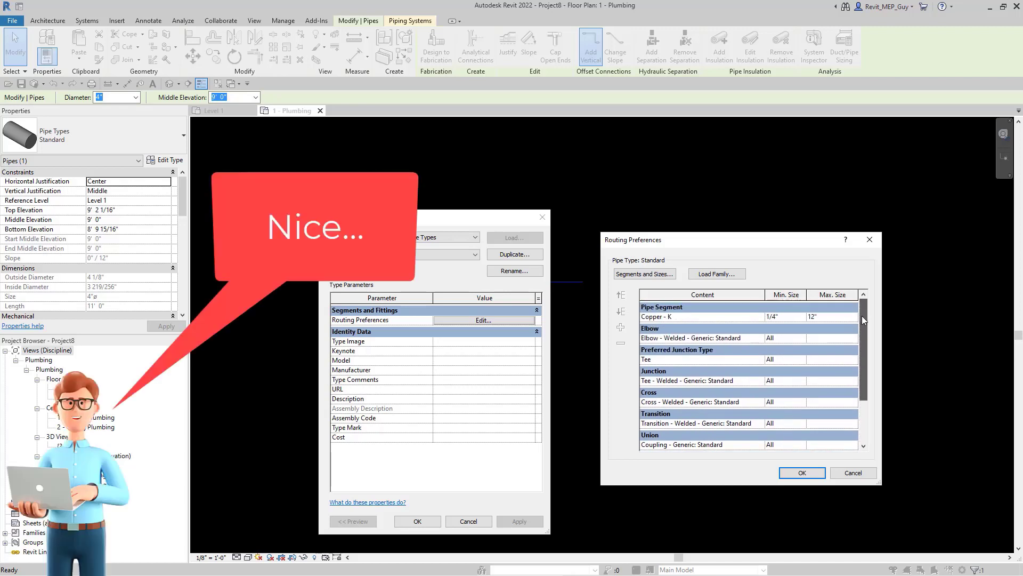
left_click(805, 473)
Copy the Standard pipe and paste it into Project7's Level 1 plan, accepting duplicate types.
left_click(423, 524)
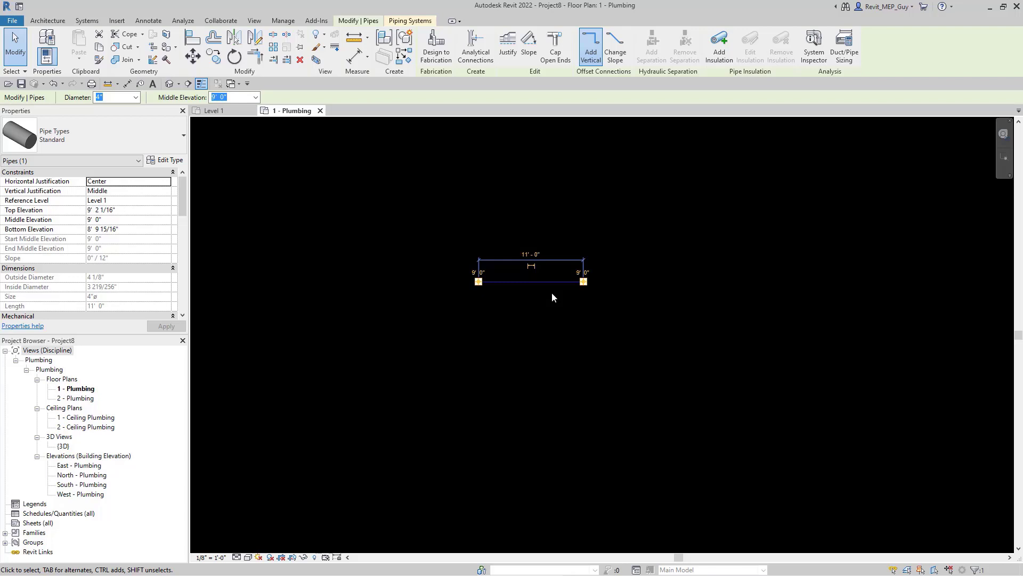
left_click(99, 49)
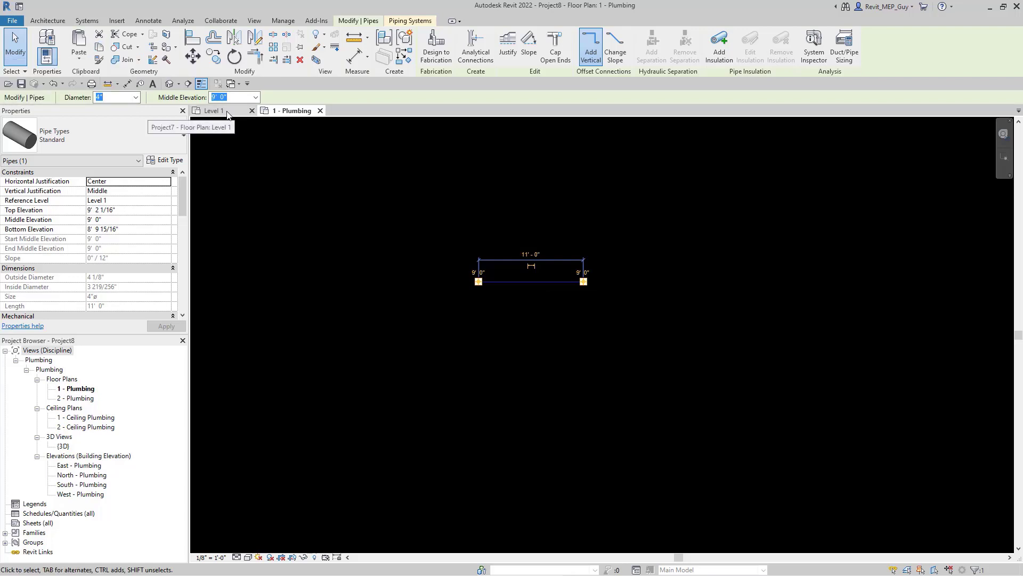
left_click(214, 111)
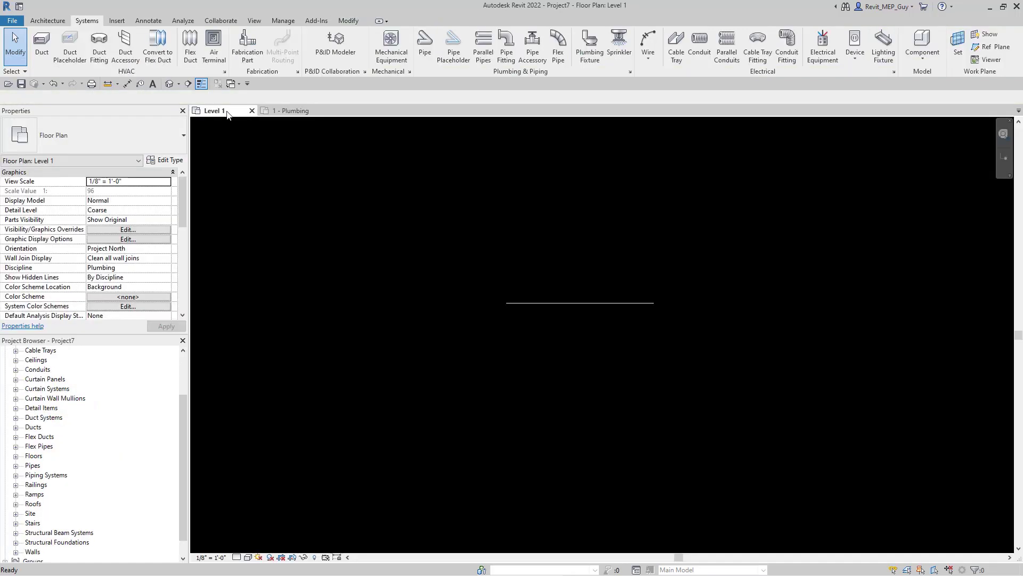
left_click(356, 20)
left_click(78, 63)
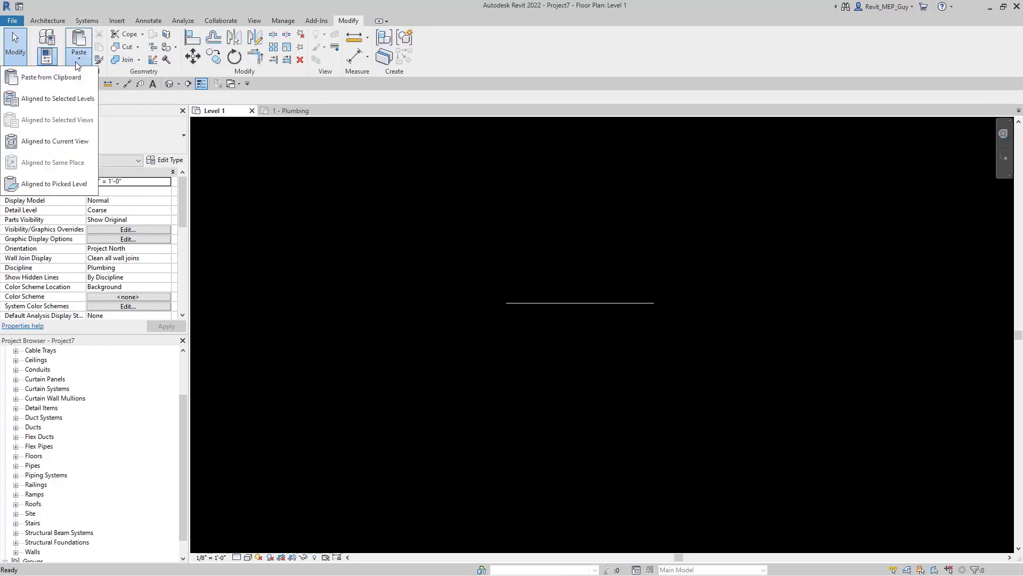
left_click(67, 76)
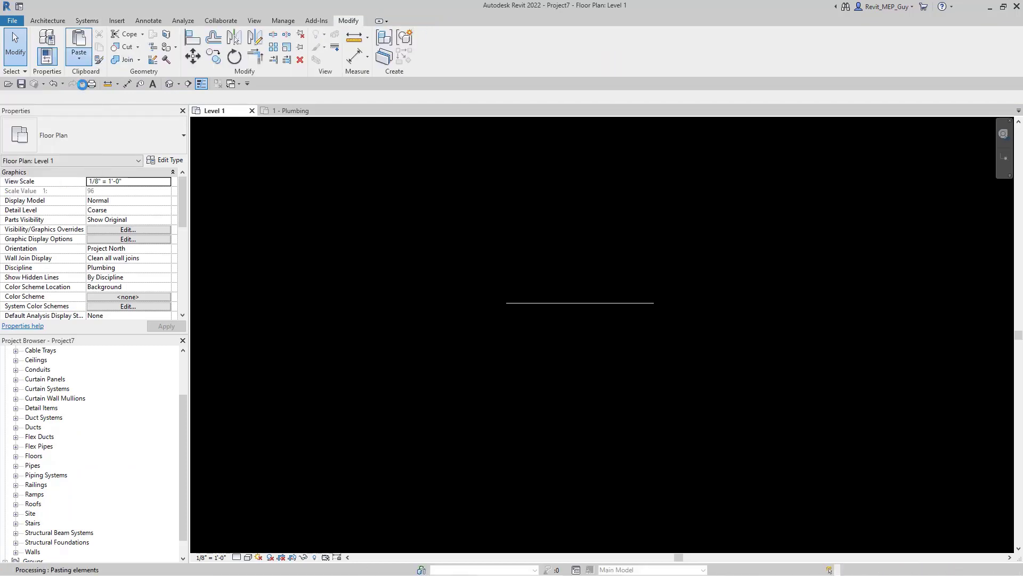
left_click(533, 339)
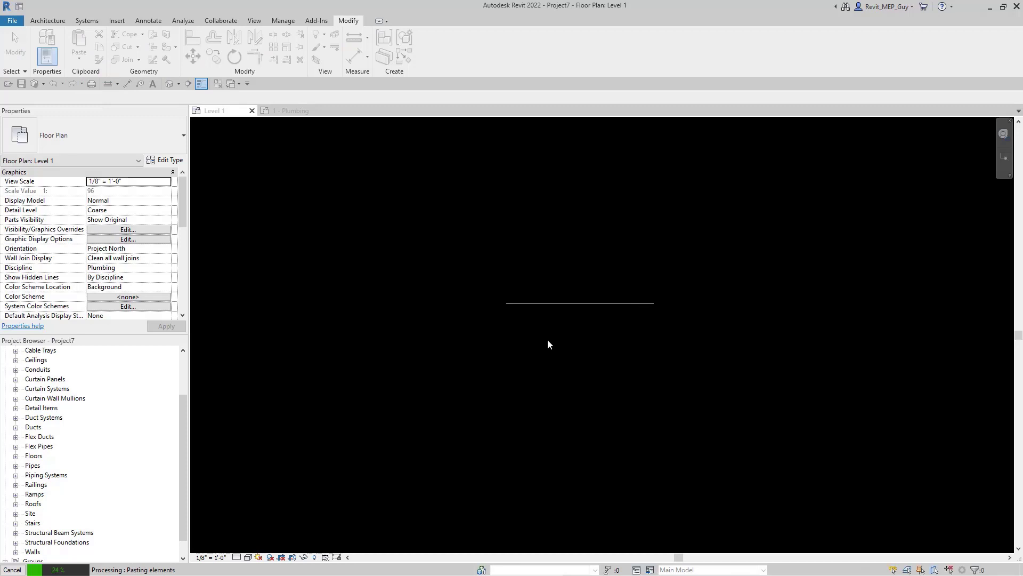
left_click(530, 267)
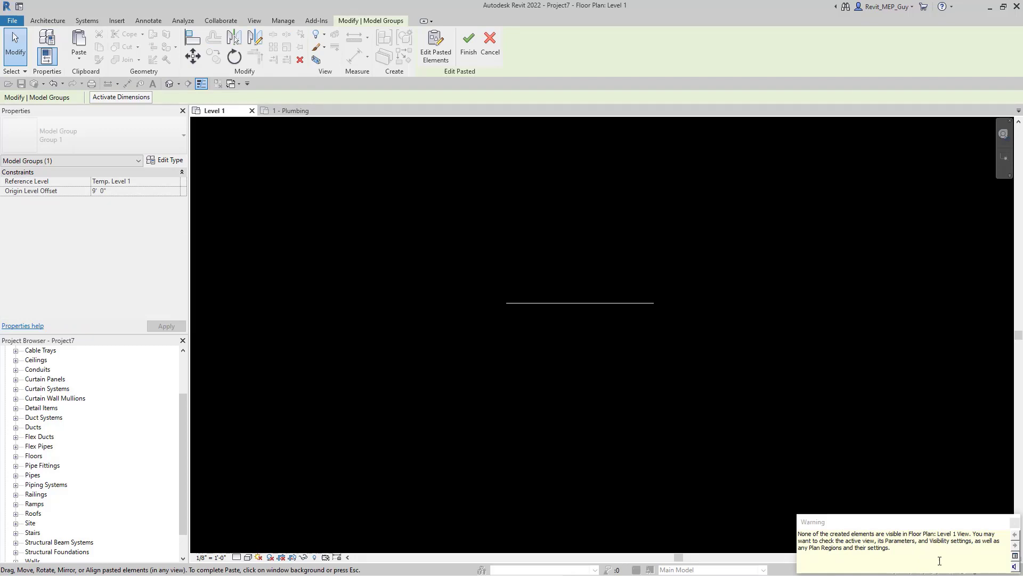
left_click(551, 410)
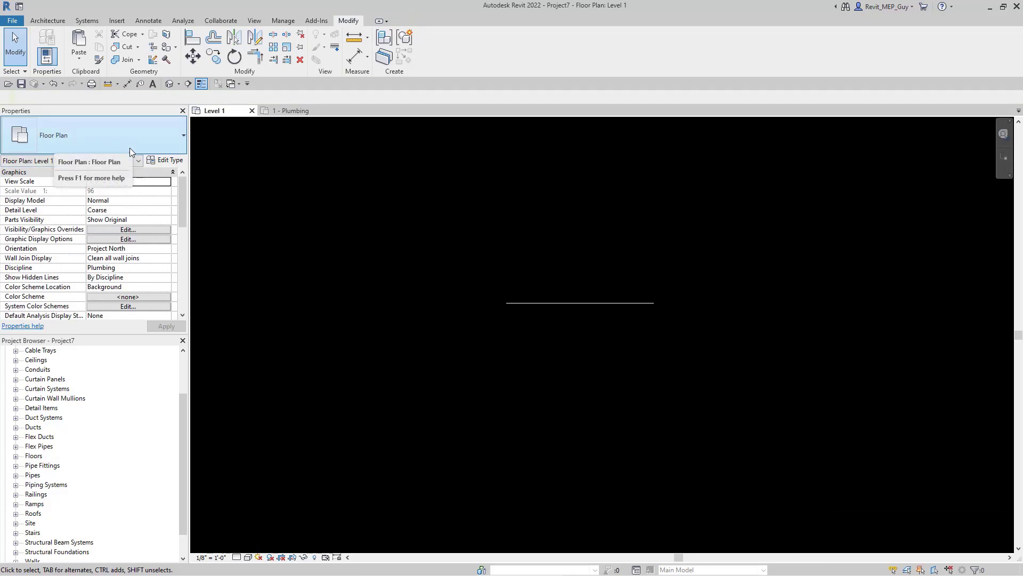
Bring up the View Range settings for the Level 1 plan.
scroll(182, 275, "down", 5)
scroll(109, 216, "up", 2)
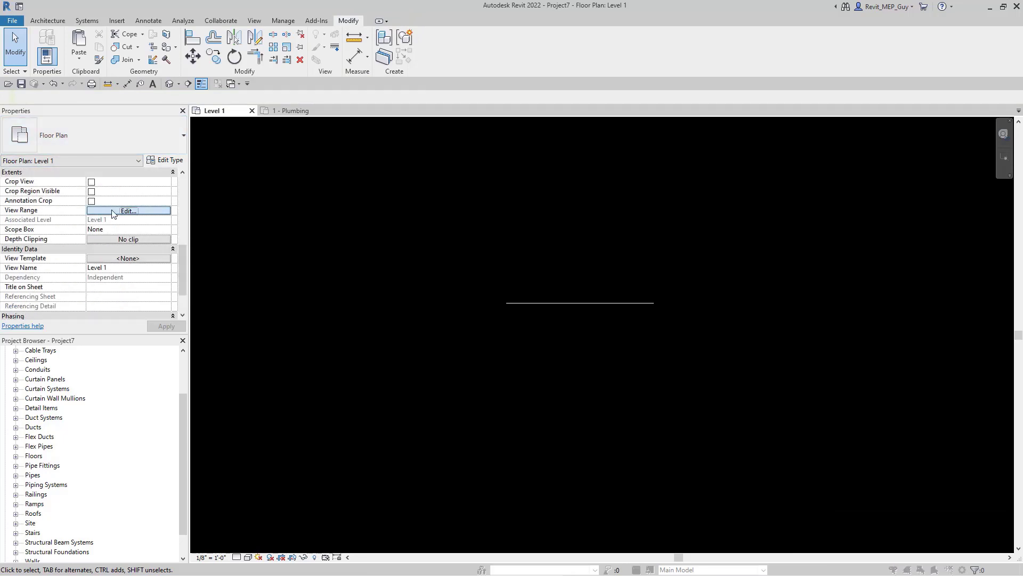
left_click(113, 210)
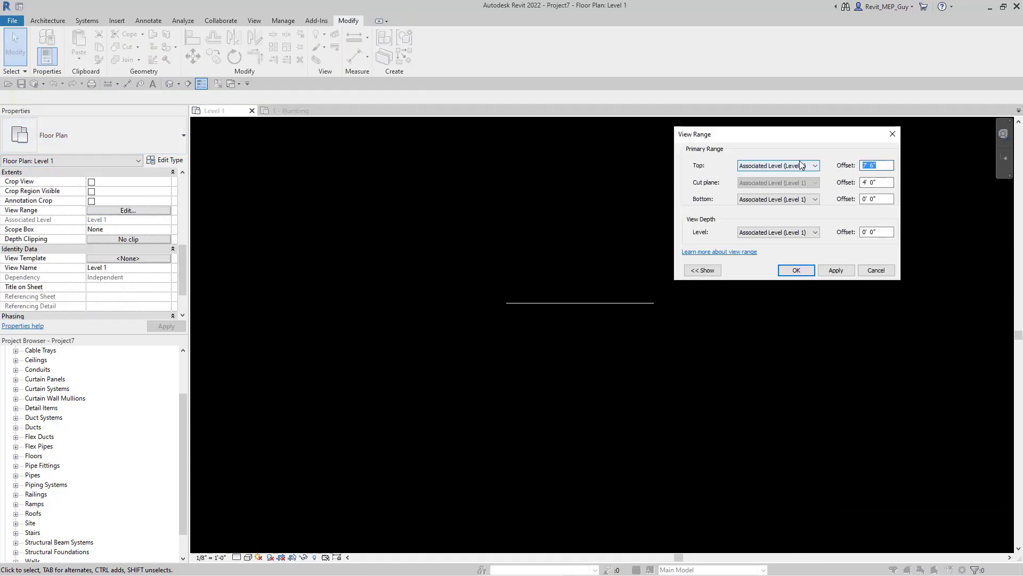
Confirm the view range and extend a new pipe from the pasted pipe's open end.
key("Return")
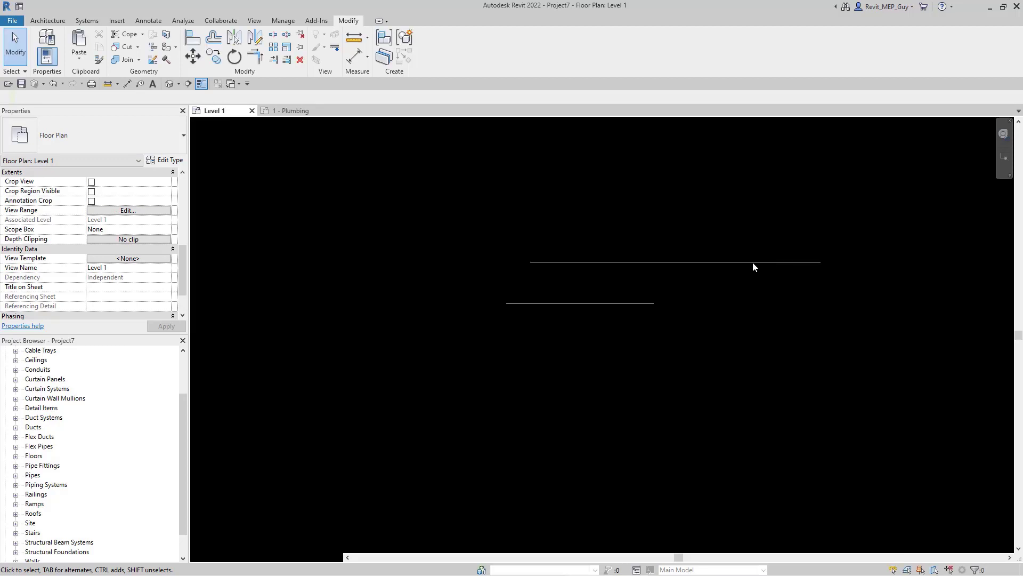
left_click(702, 263)
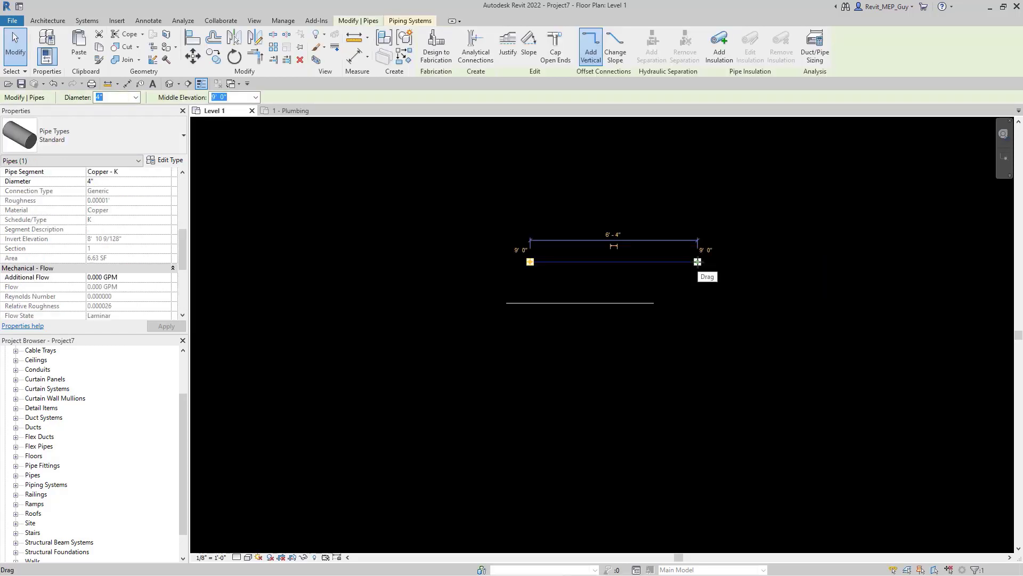
right_click(697, 262)
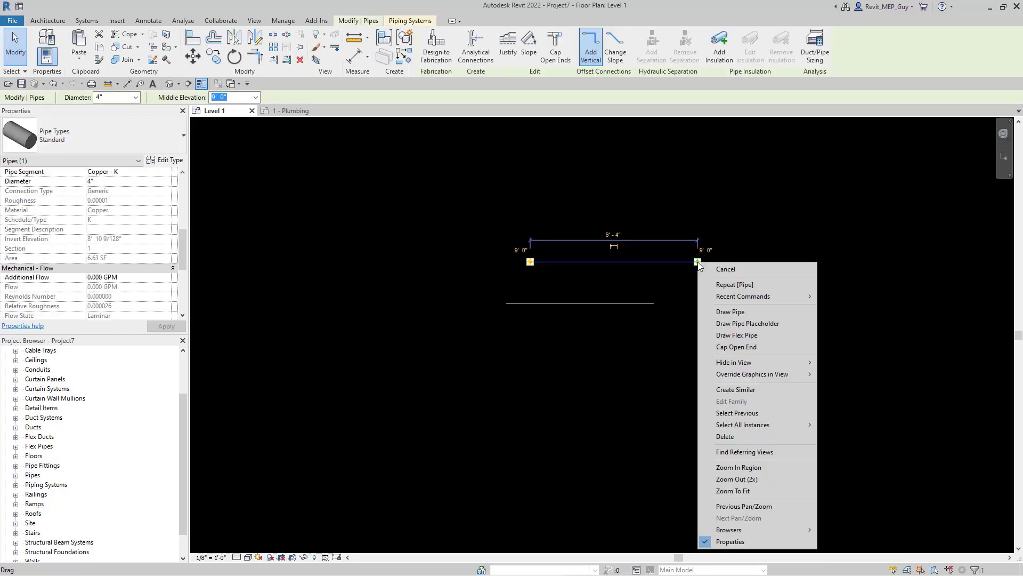
left_click(731, 313)
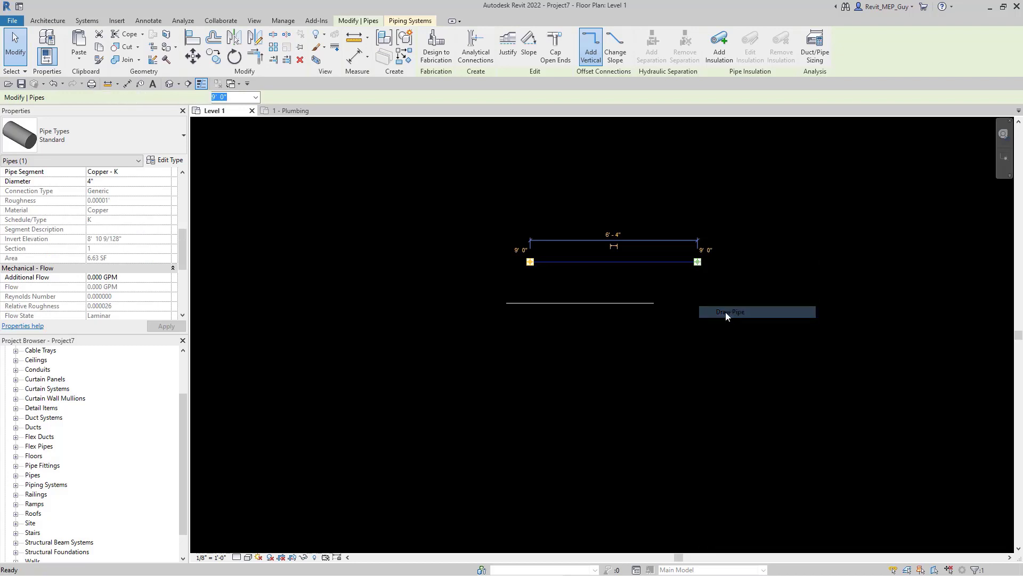
left_click(573, 345)
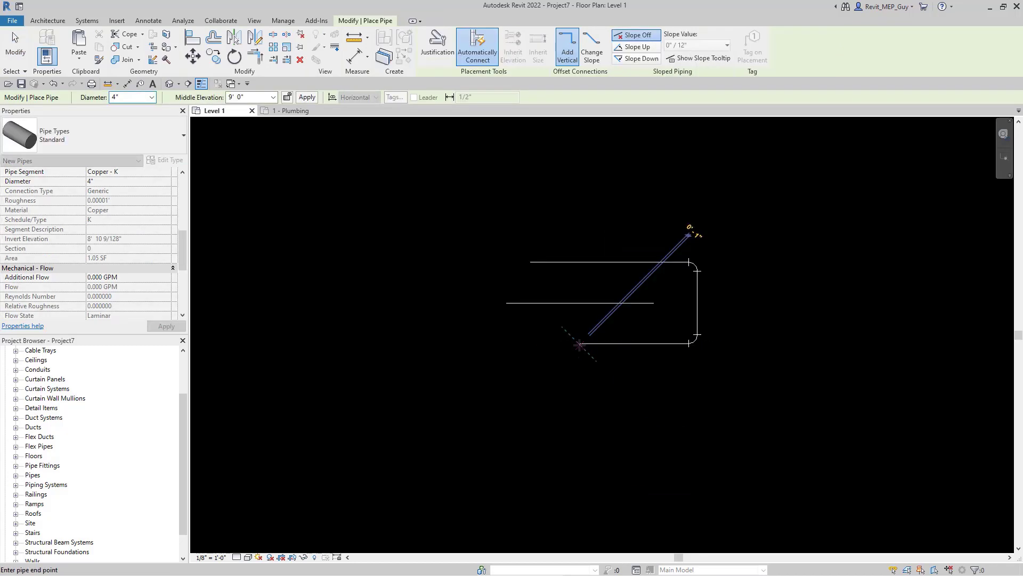
Set the new run's middle elevation to 6' 0", then 7' 0", and finish the run.
left_click(254, 98)
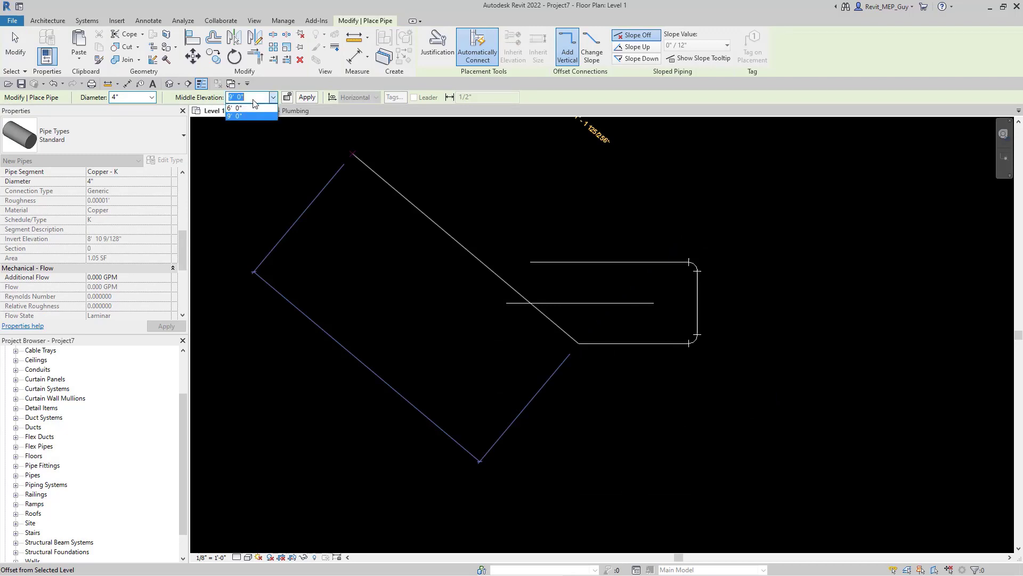
left_click(254, 107)
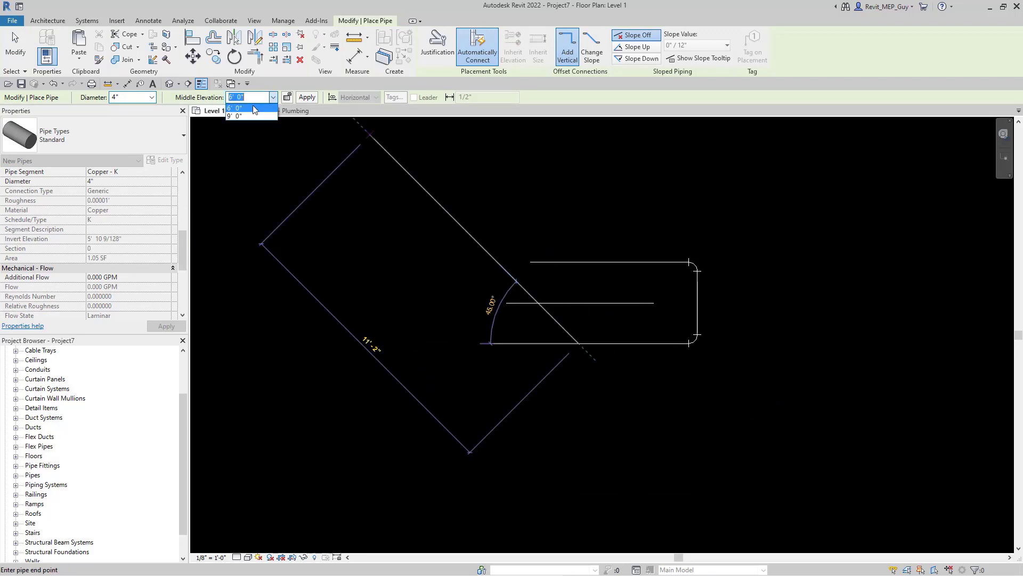
type("7")
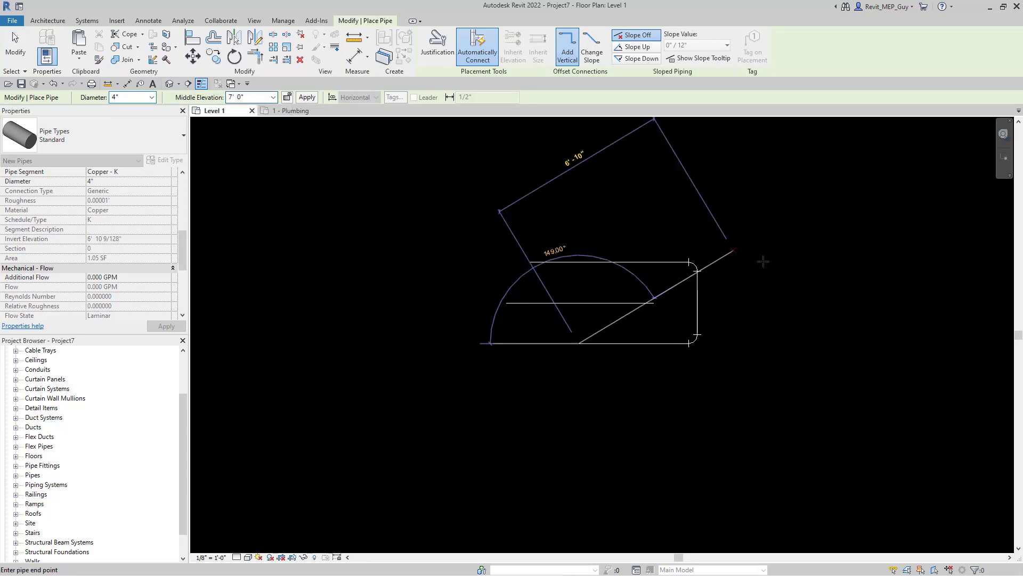
scroll(678, 294, "up", 4)
key("Escape")
key("Escape")
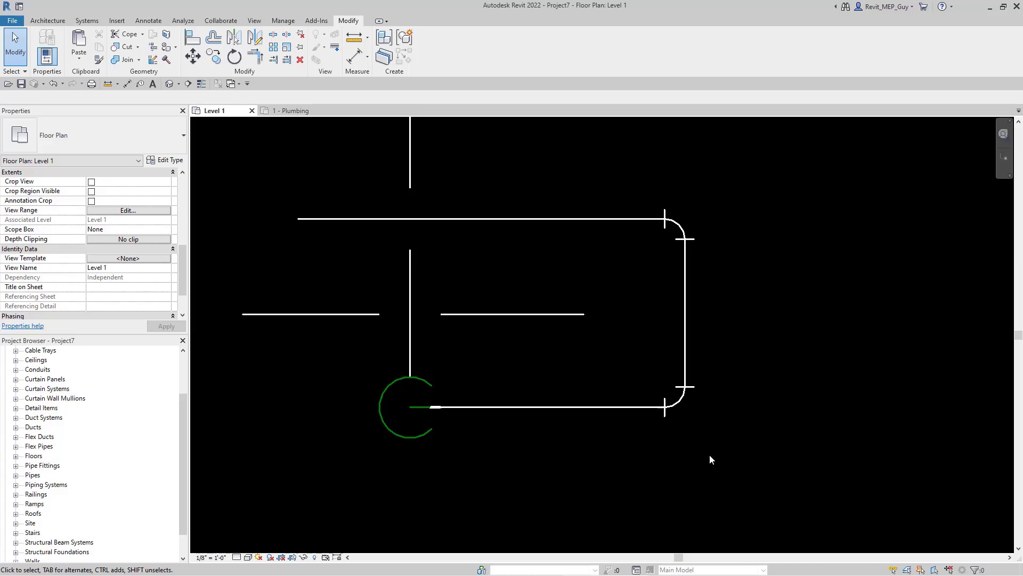
scroll(710, 458, "down", 2)
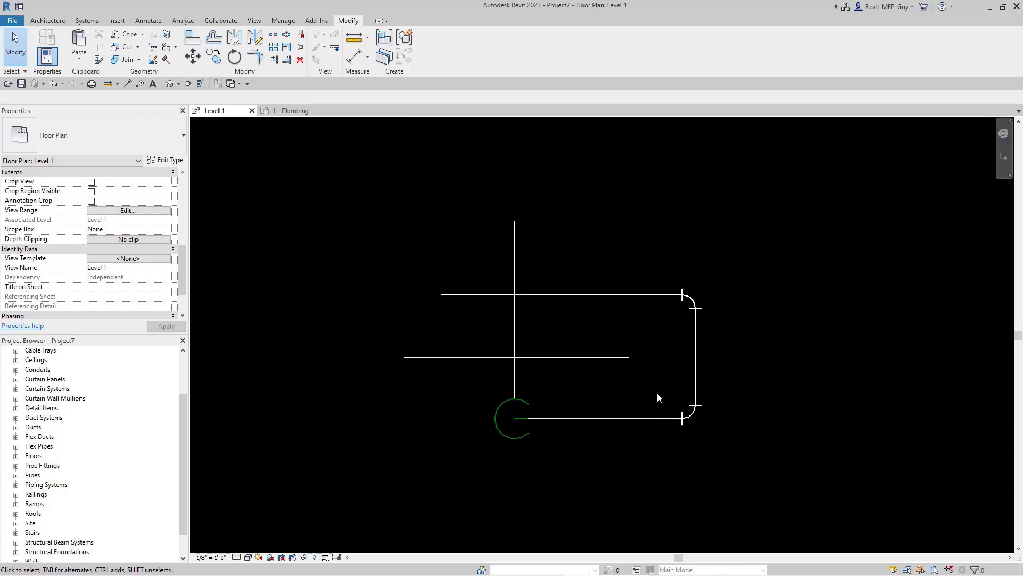
left_click(596, 295)
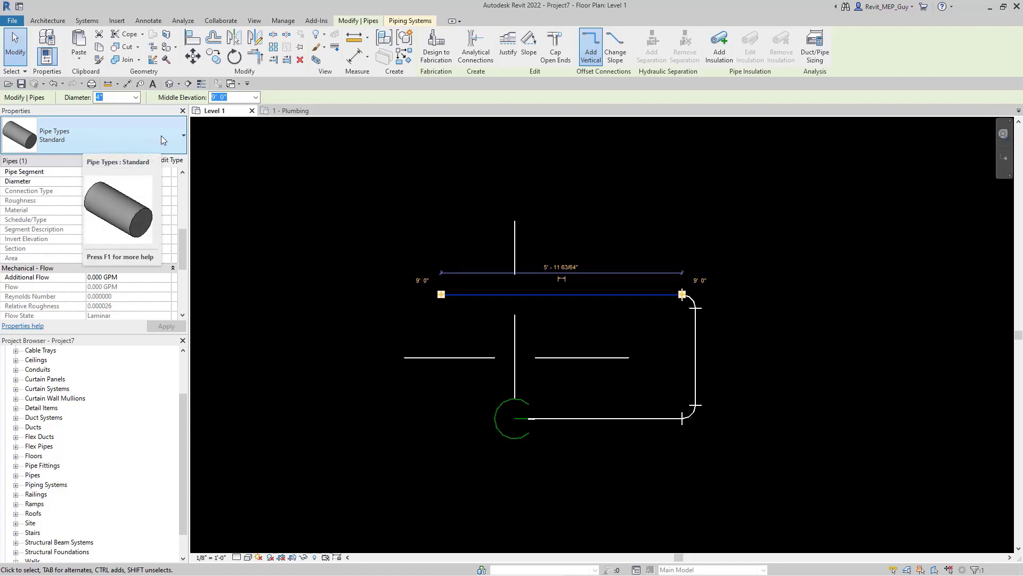
left_click(171, 160)
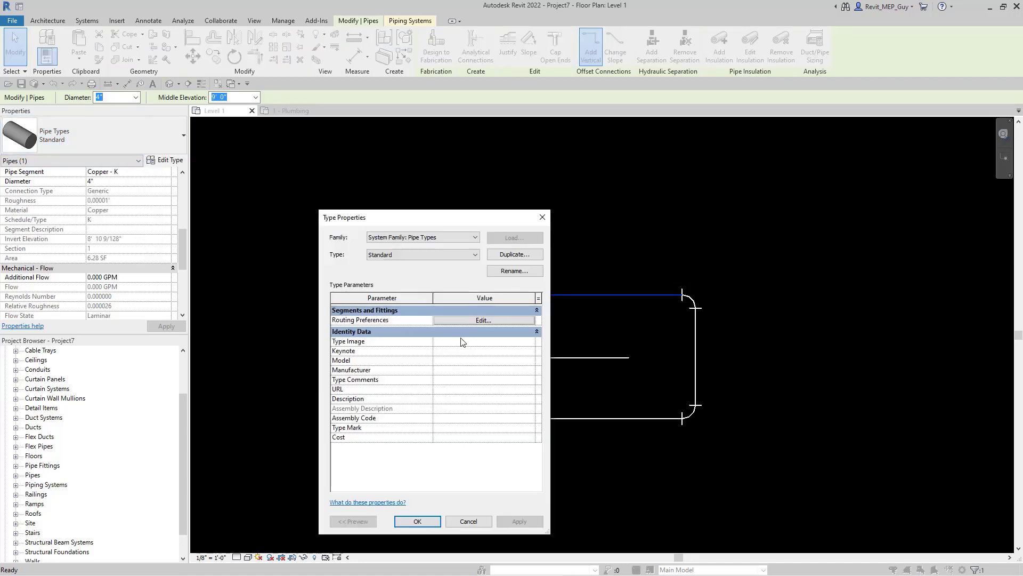
left_click(464, 320)
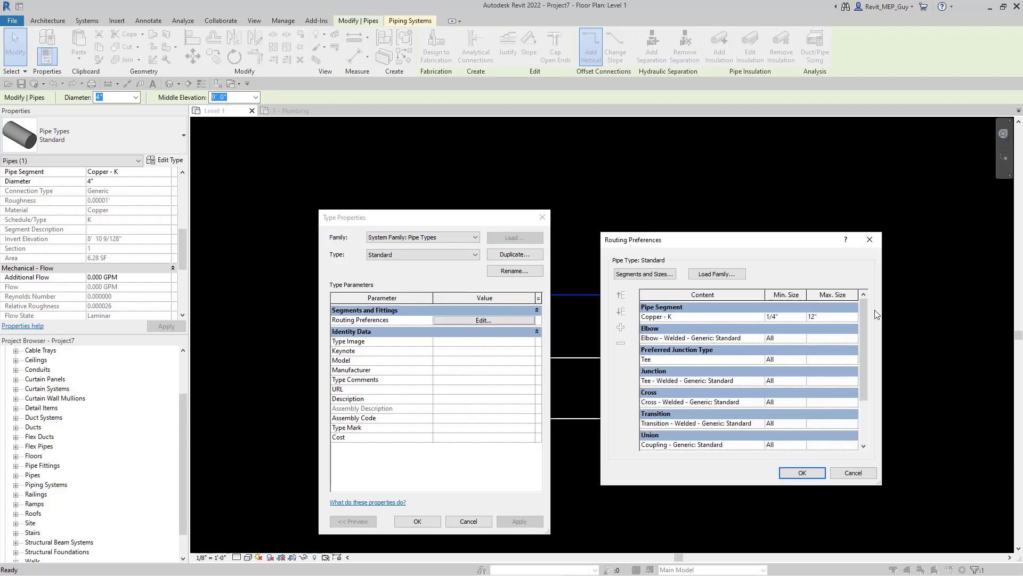
mouse_move(868, 312)
left_mouse_down()
mouse_move(862, 361)
mouse_move(862, 320)
left_mouse_up()
left_click(803, 473)
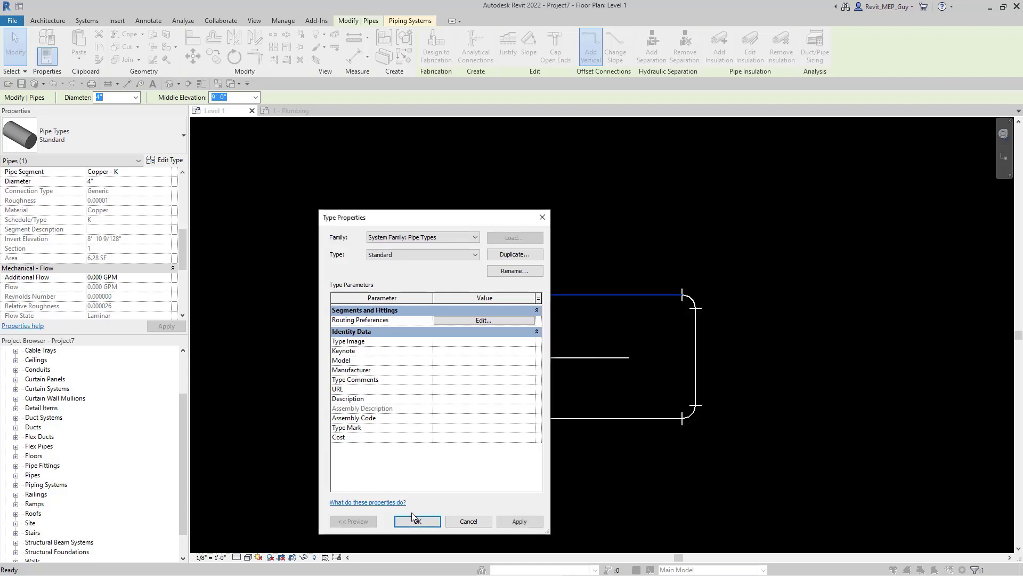
left_click(421, 520)
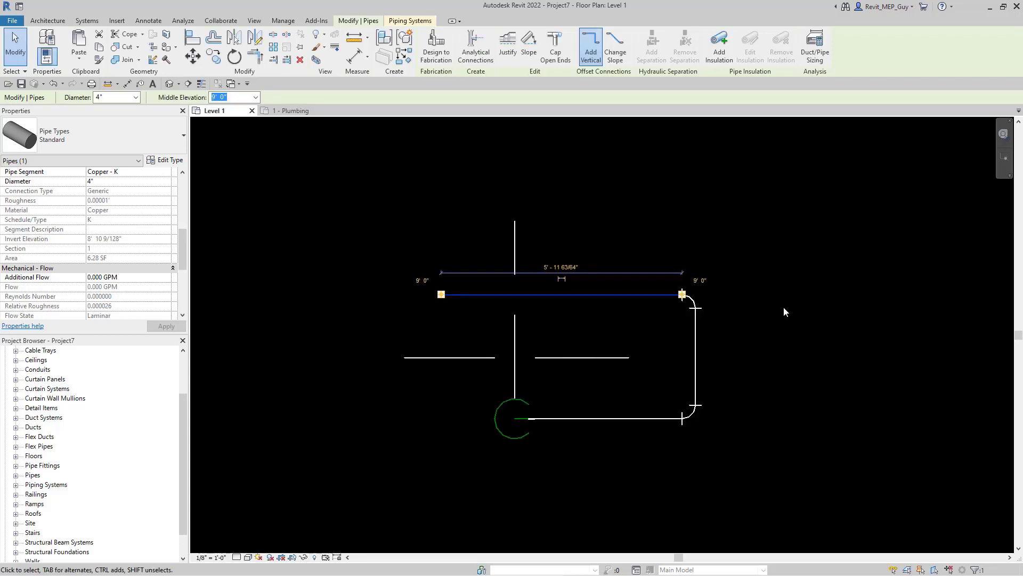
Change the pipe in the 1 - Plumbing plan to the PVC - DWV type.
left_click(297, 113)
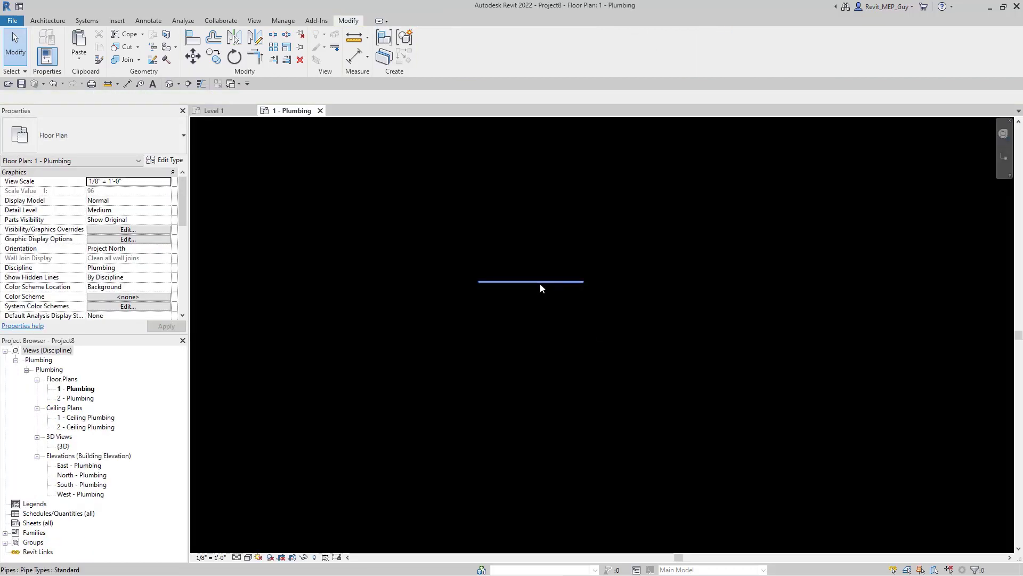
left_click(540, 284)
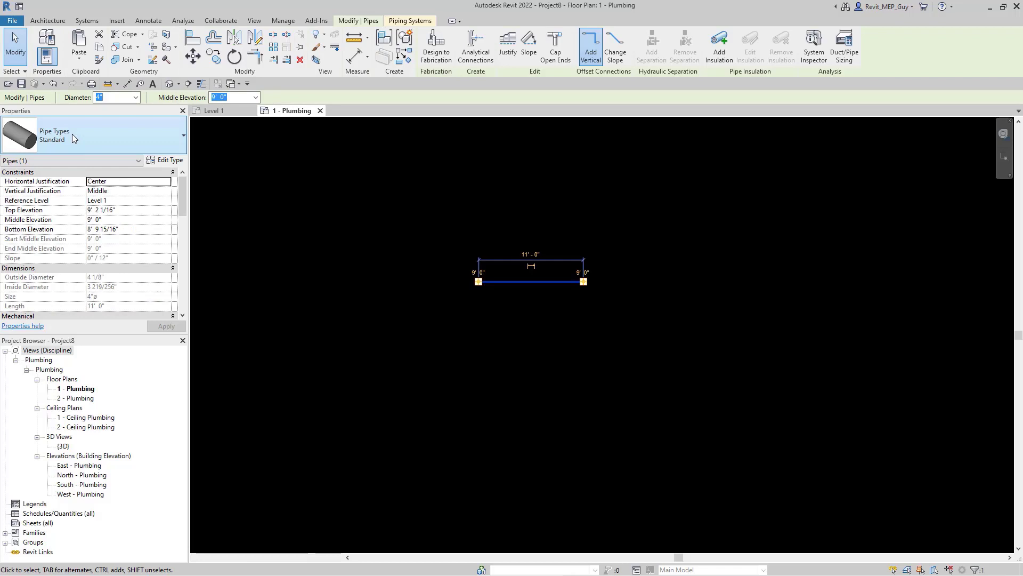
left_click(73, 134)
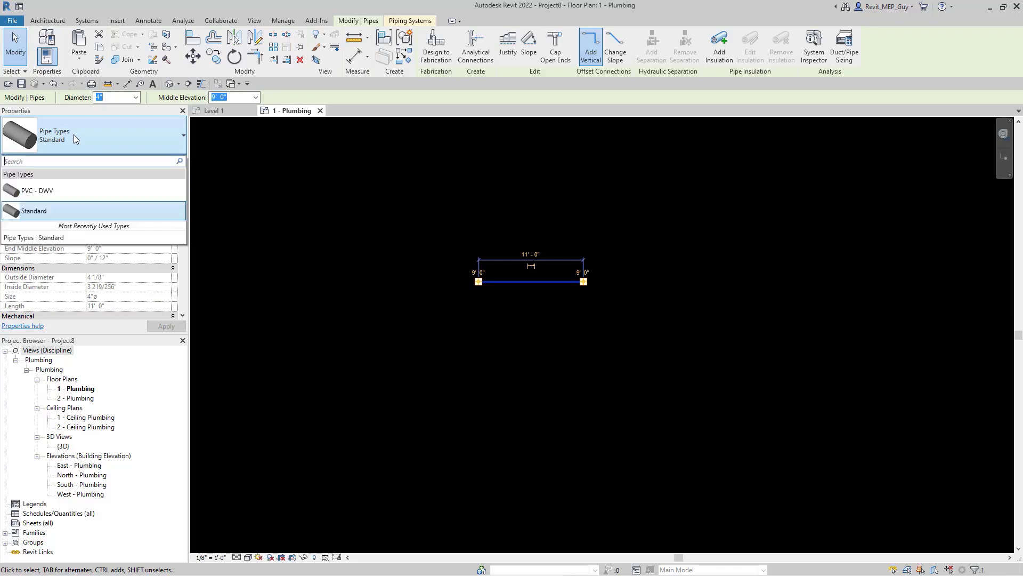
left_click(46, 194)
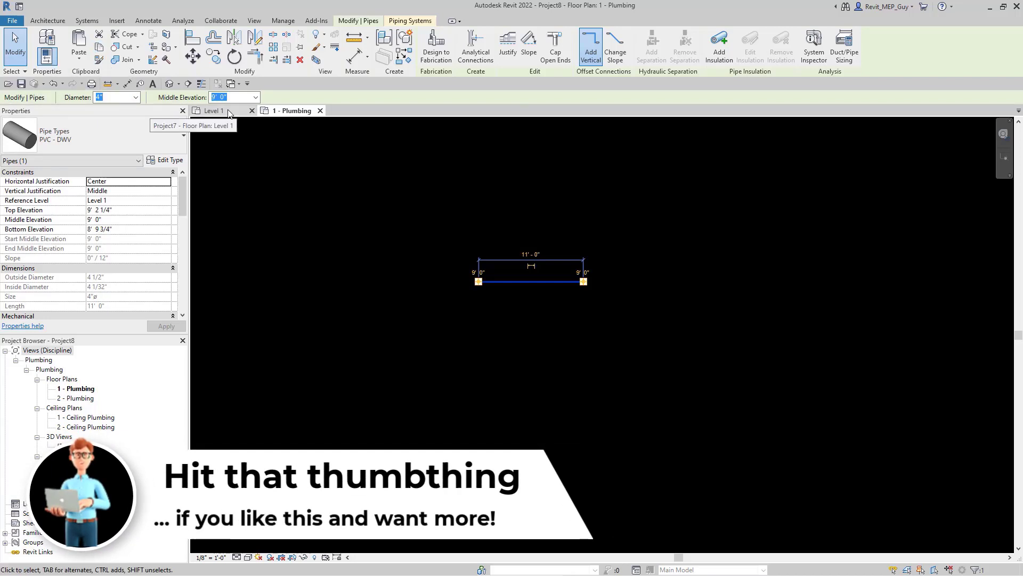
Paste the PVC - DWV pipe into Level 1 above the copper run, accepting duplicate types.
left_click(227, 110)
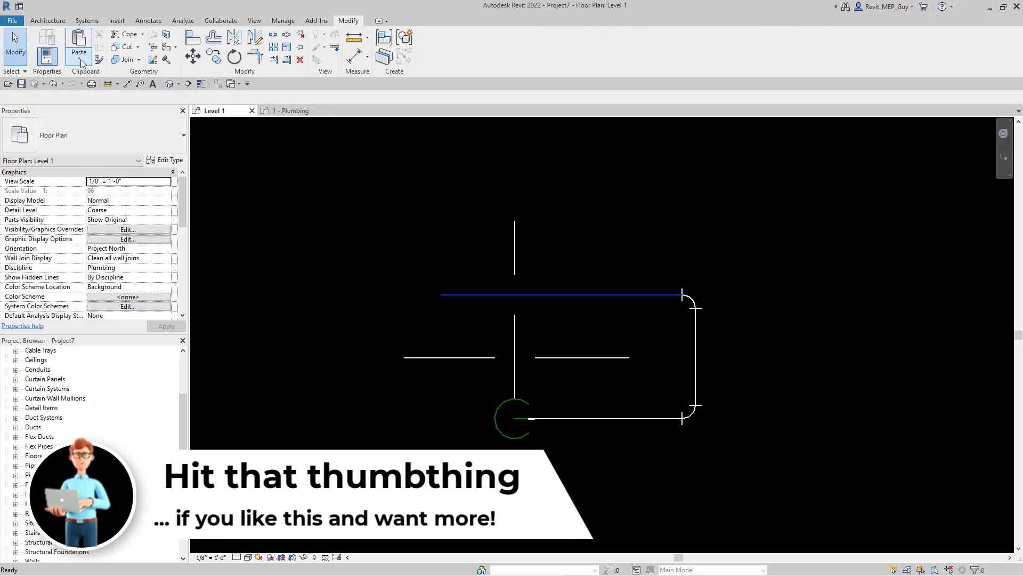
left_click(79, 63)
left_click(55, 140)
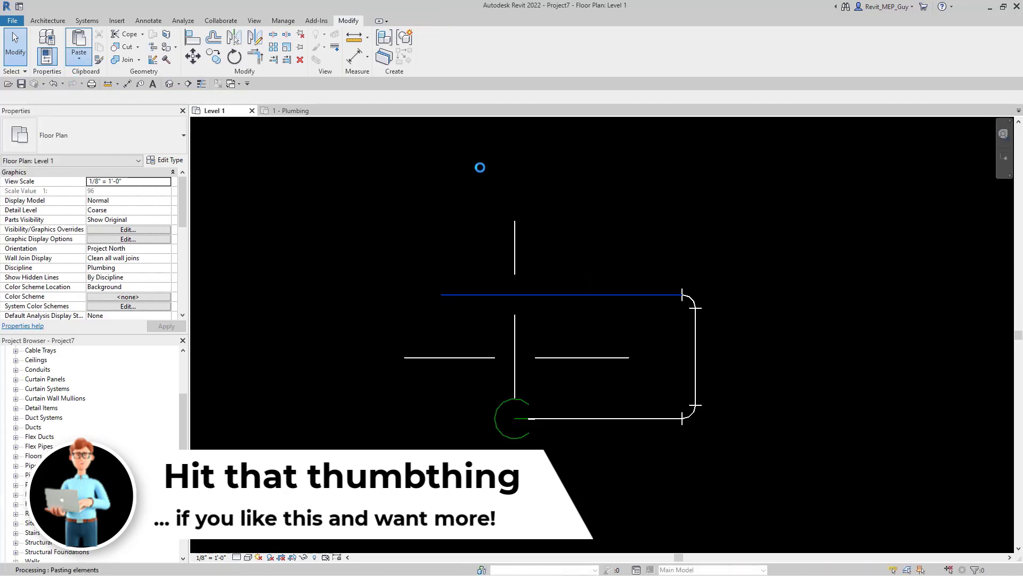
left_click(539, 338)
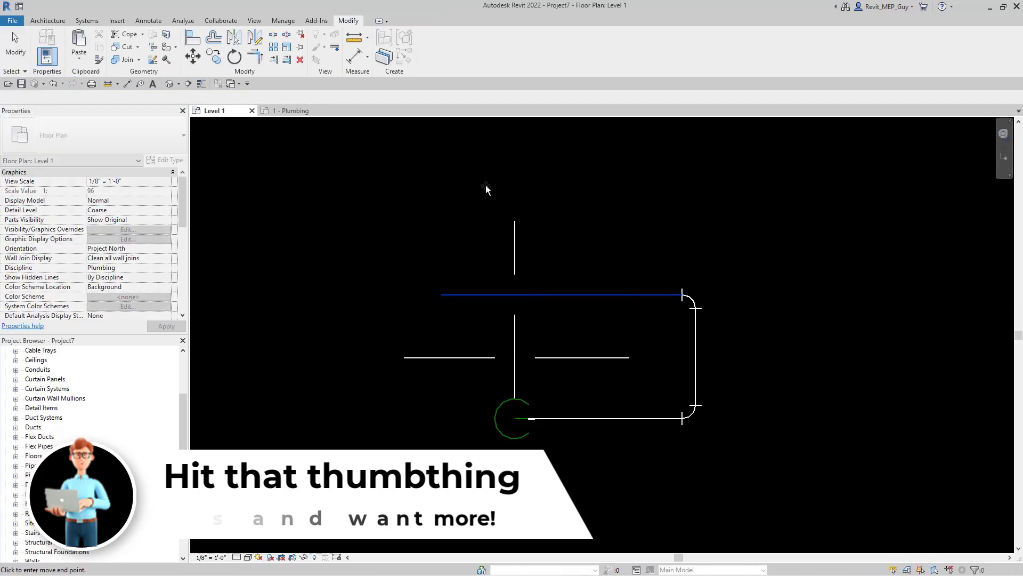
left_click(552, 203)
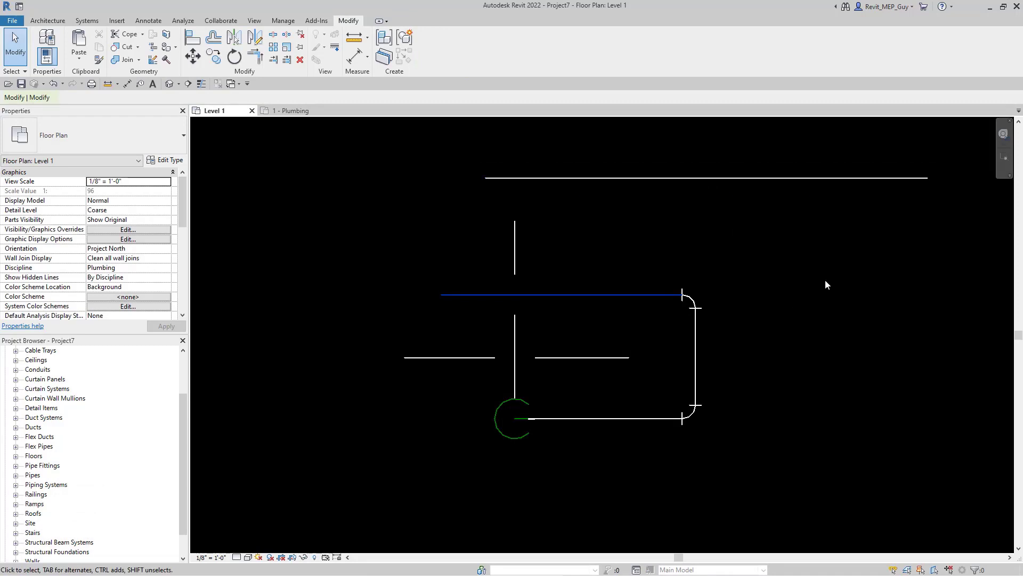
middle_click_drag(815, 260, 783, 293)
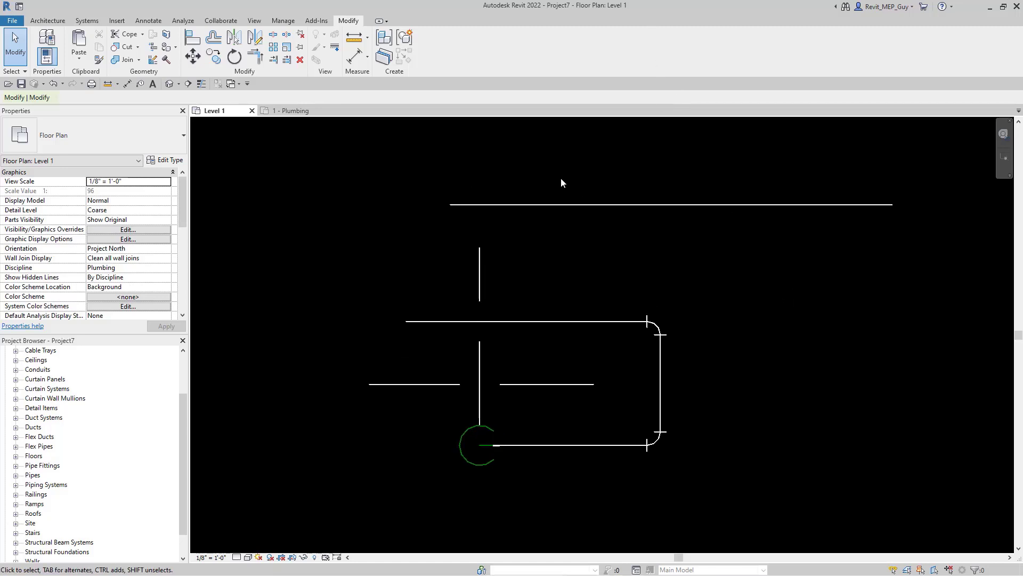
In Object Styles, set Pipe Fittings and Pipes projection line weight to 5.
left_click(283, 20)
left_click(71, 48)
scroll(176, 361, "up", 3)
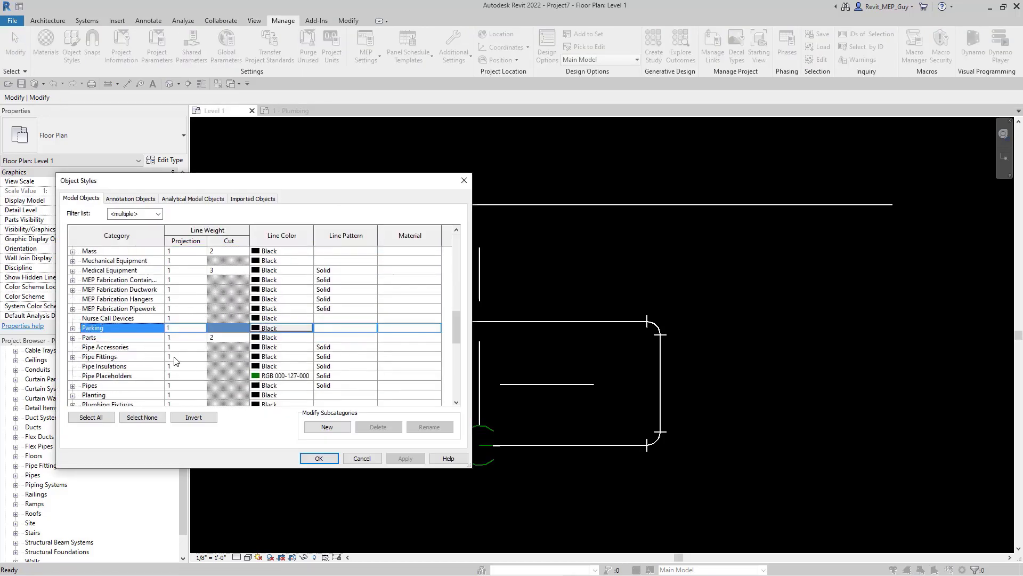
left_click(174, 358)
type("5")
left_click(176, 384)
type("5")
Set the Drop and Rise pipe subcategories to projection line weight 5 and apply.
left_click(72, 384)
left_click(177, 376)
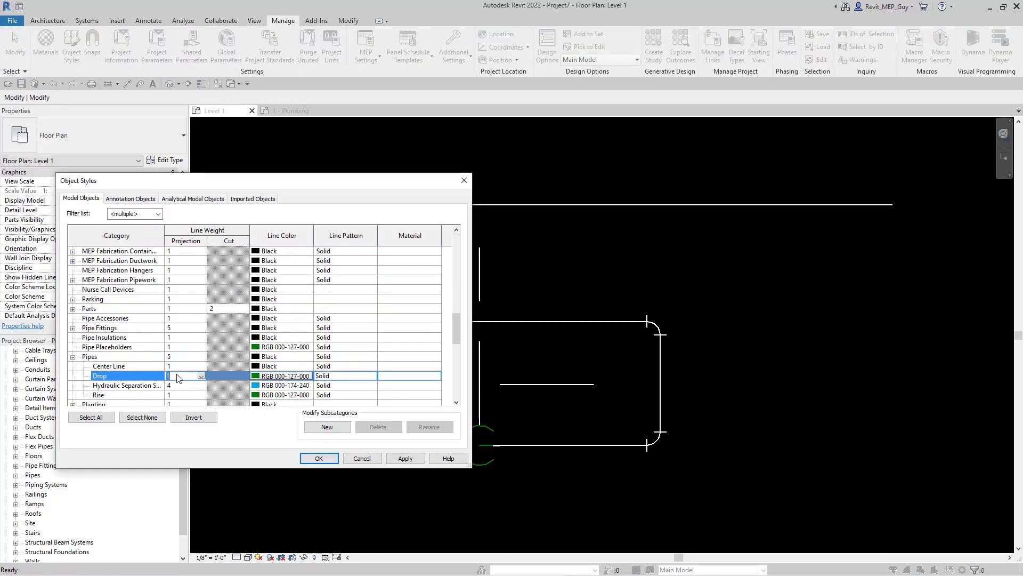
type("5")
scroll(177, 376, "down", 2)
left_click(177, 377)
type("5")
left_click(176, 347)
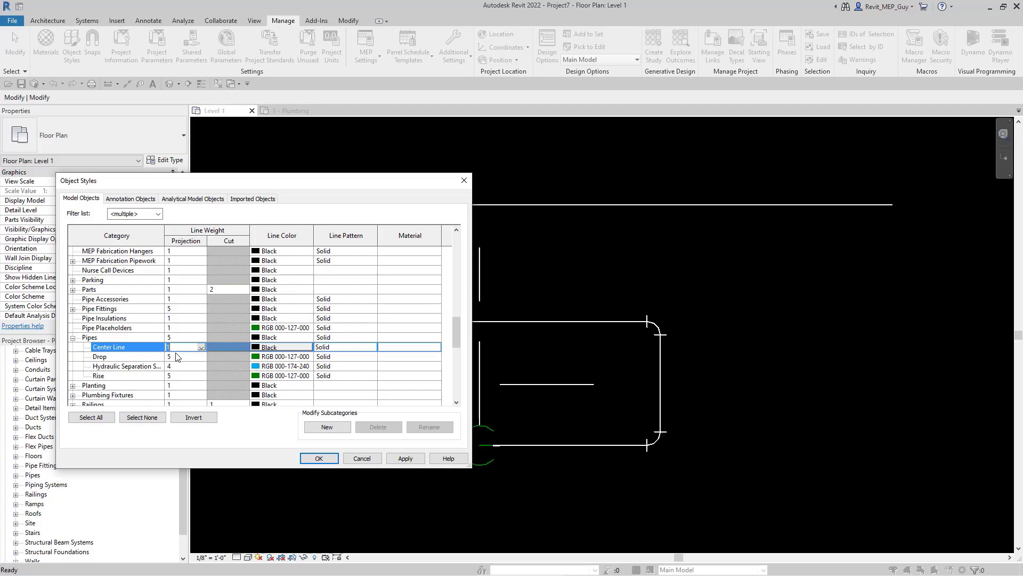
key("Return")
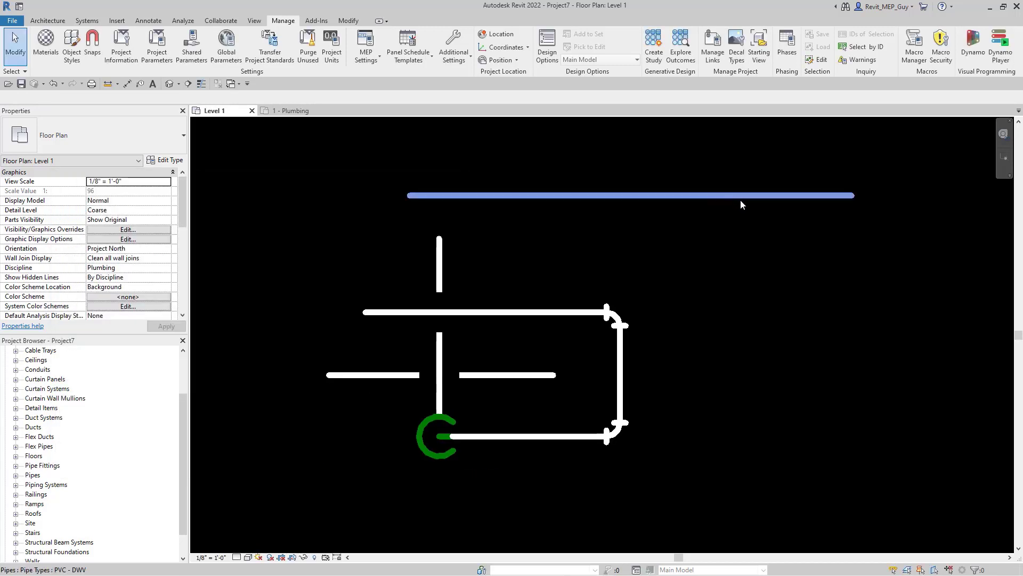
Assign the top PVC - DWV pipe to the Sanitary system type.
left_click(802, 211)
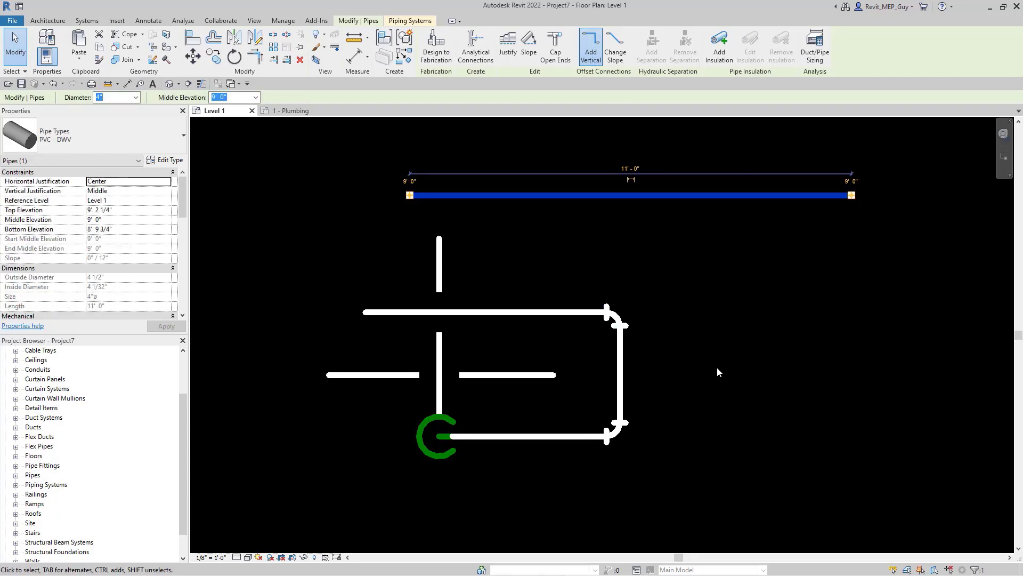
left_click(142, 135)
left_click(106, 214)
left_click_drag(185, 191, 153, 227)
left_click(165, 241)
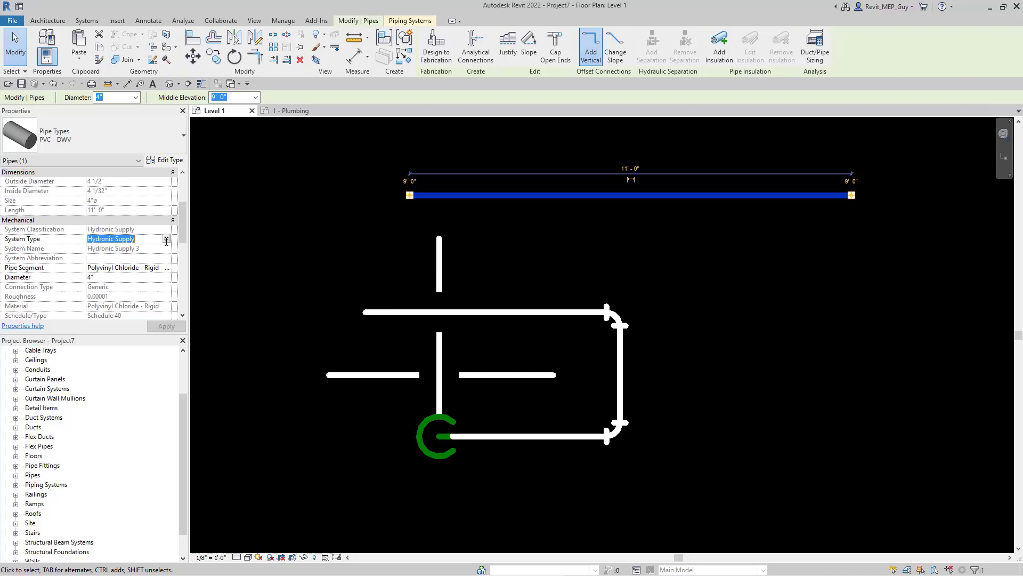
type("Sanitary")
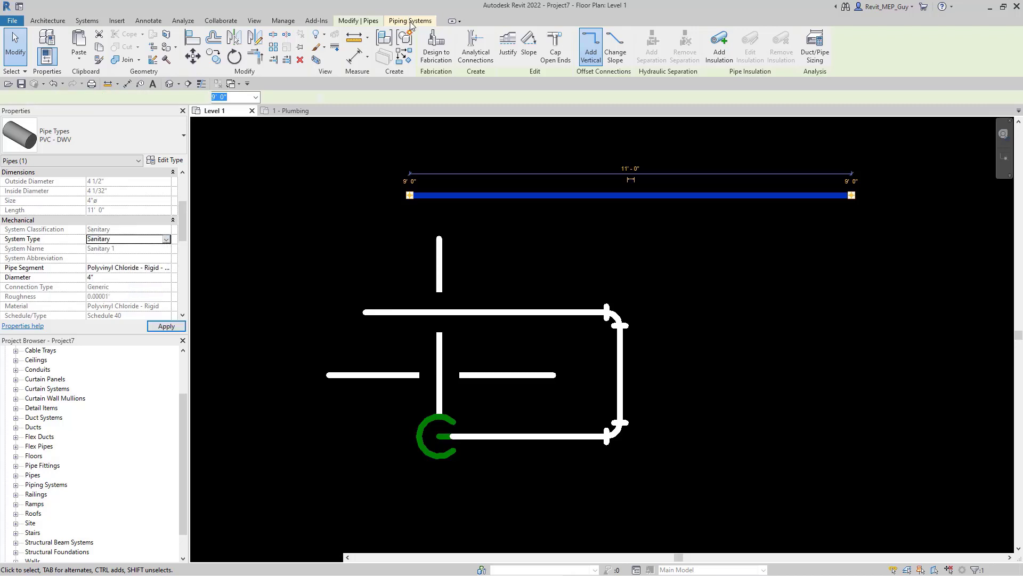
Override the Sanitary system's line colour to brown (RGB 128-064-000).
left_click(411, 21)
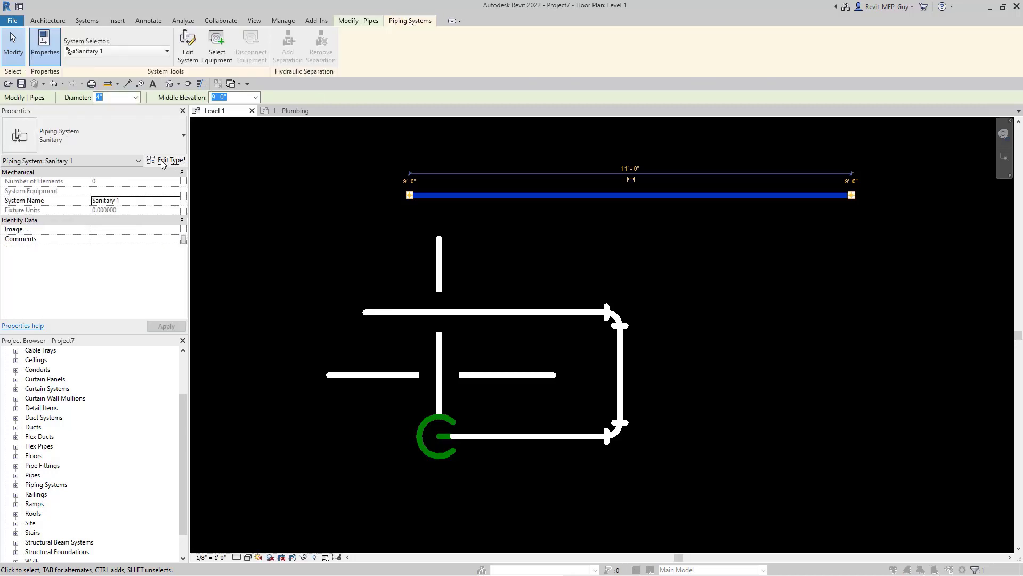
left_click(162, 161)
left_click(462, 321)
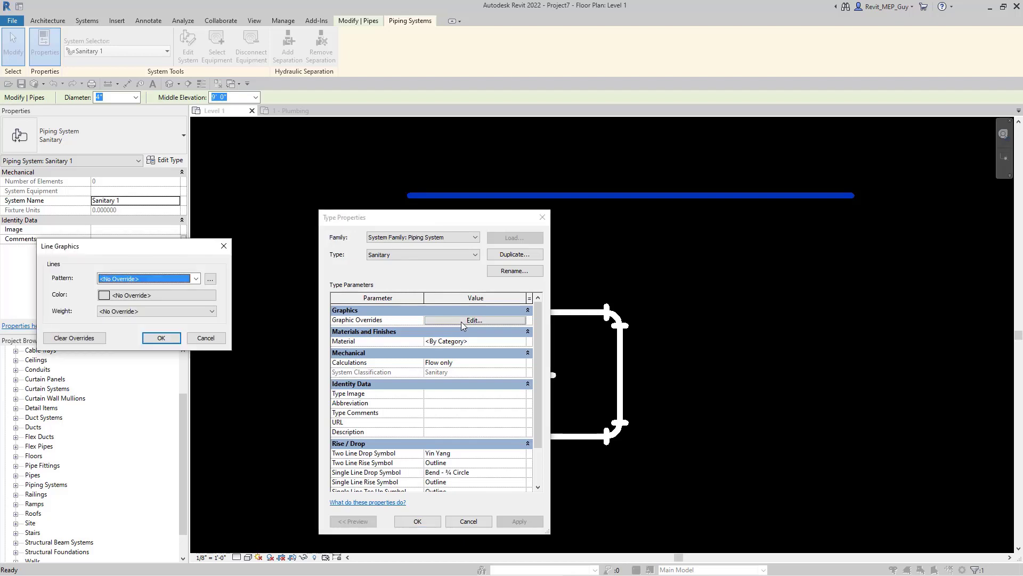
left_click(171, 296)
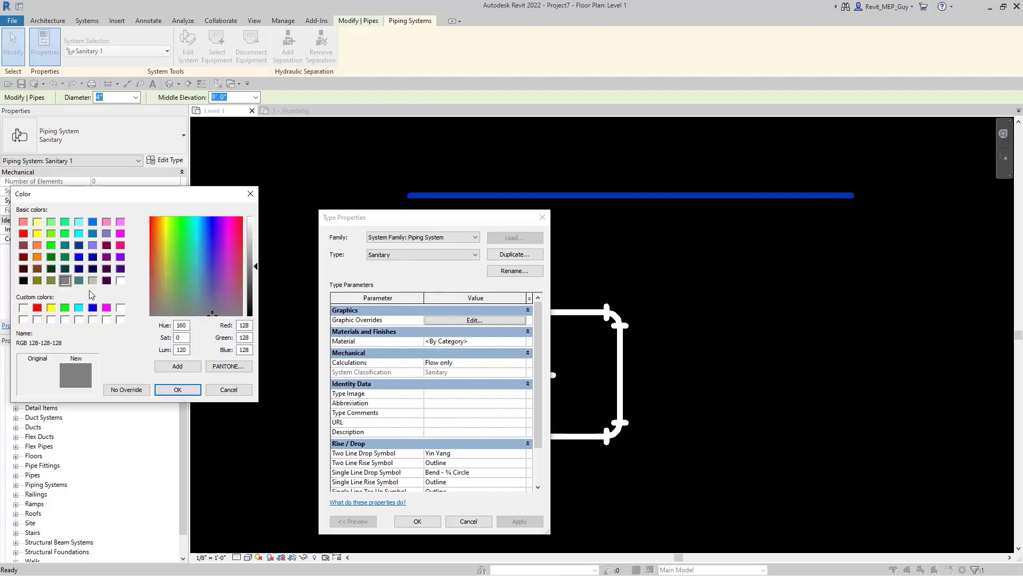
left_click(41, 270)
left_click(177, 389)
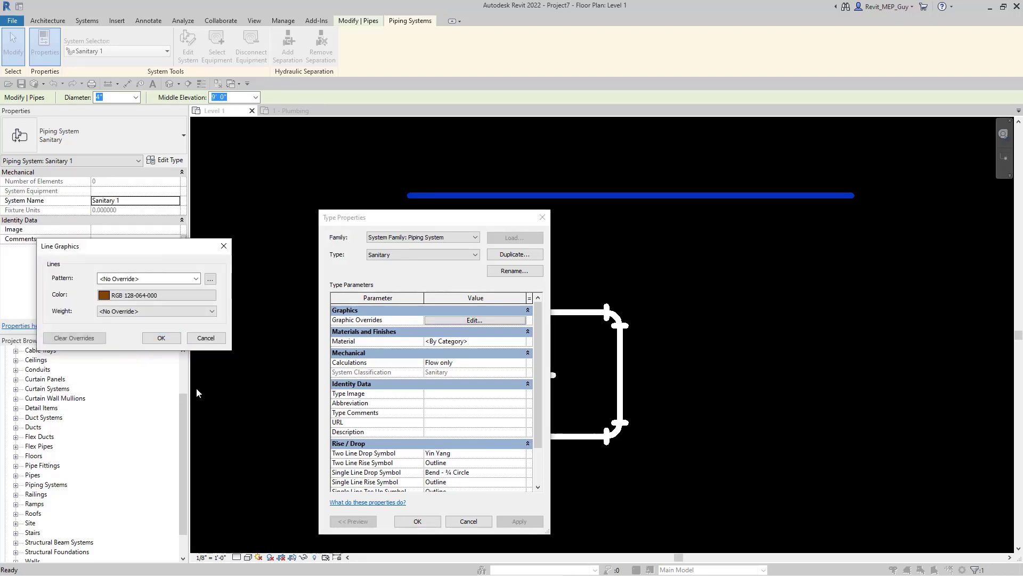
left_click(161, 338)
left_click(417, 520)
left_click(771, 321)
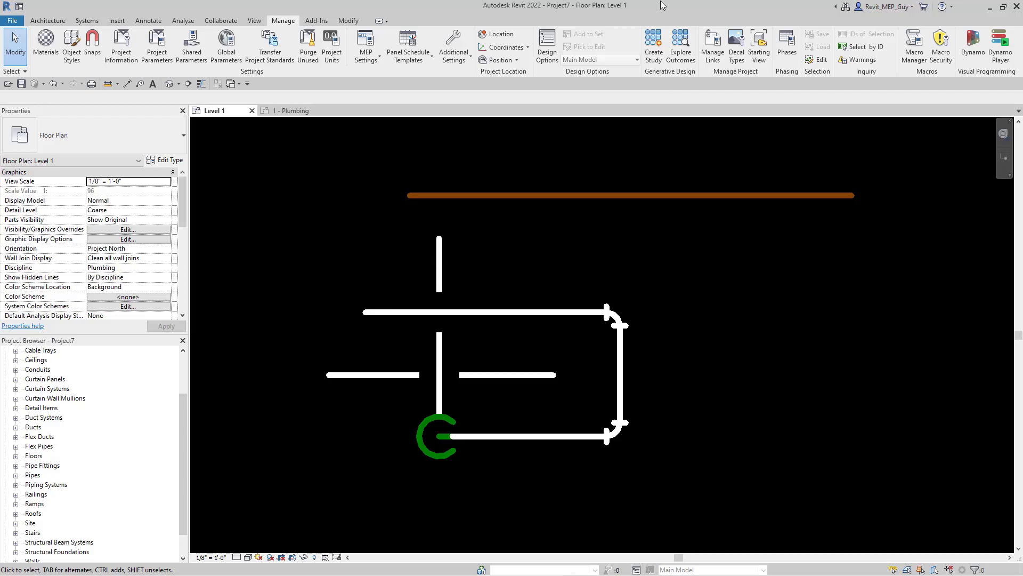
Select the upper Standard copper pipe and open its System Type list under Mechanical.
left_click(536, 319)
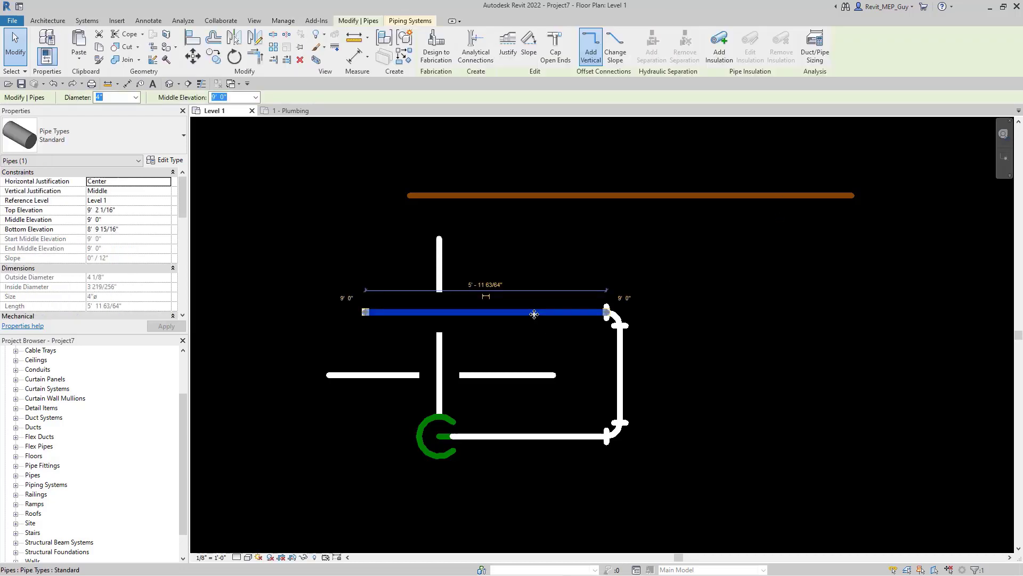
scroll(106, 239, "down", 4)
left_click(128, 229)
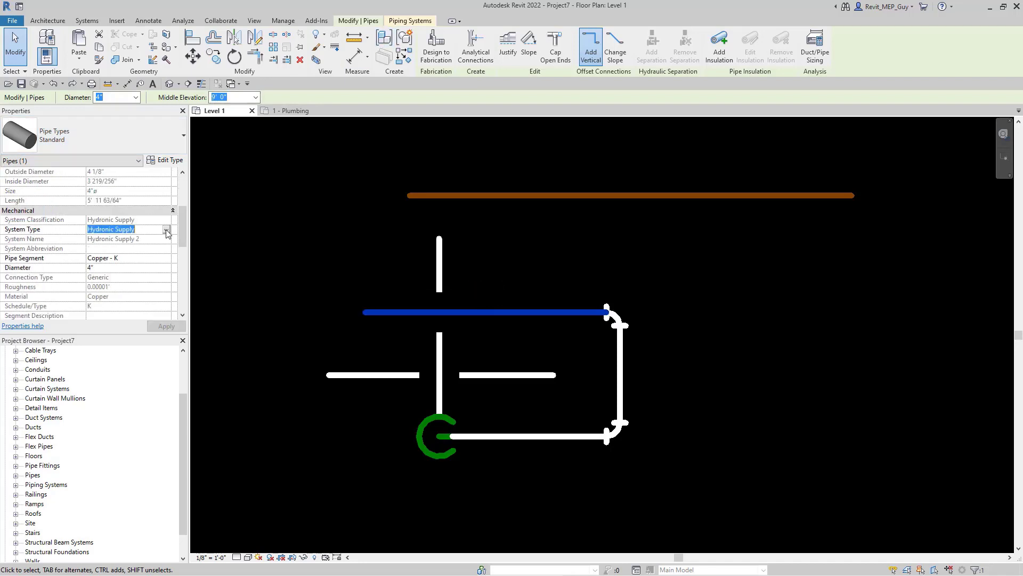
left_click(166, 230)
scroll(146, 251, "up", 1)
scroll(146, 250, "up", 1)
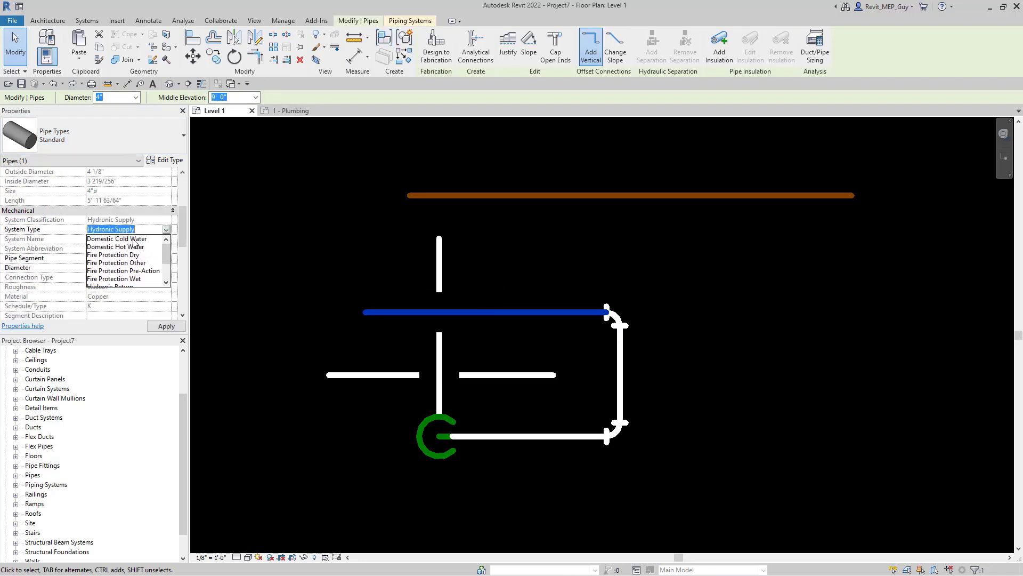
Assign the copper pipe to Domestic Cold Water and override that system's line colour to blue.
left_click(133, 238)
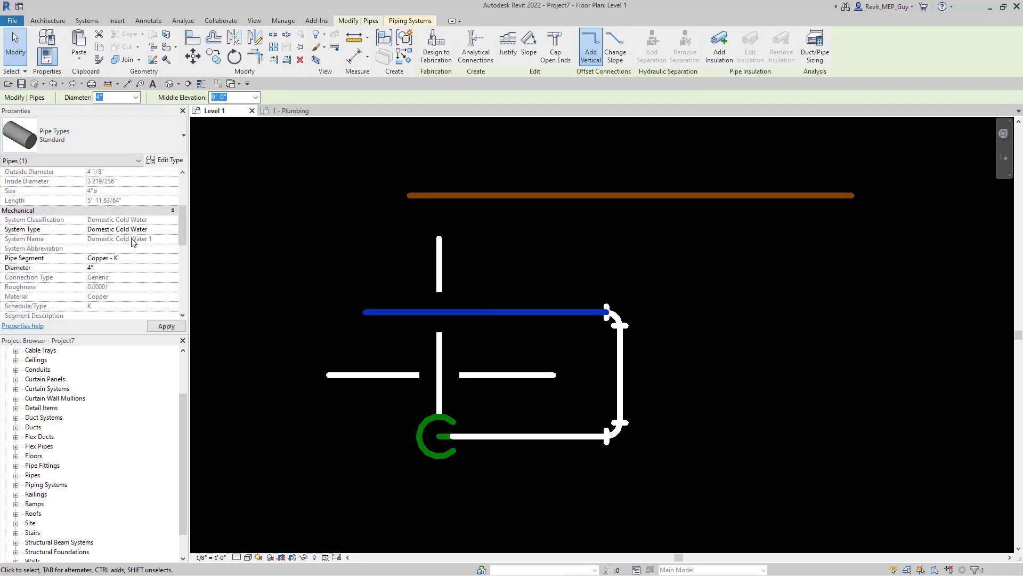
left_click(410, 21)
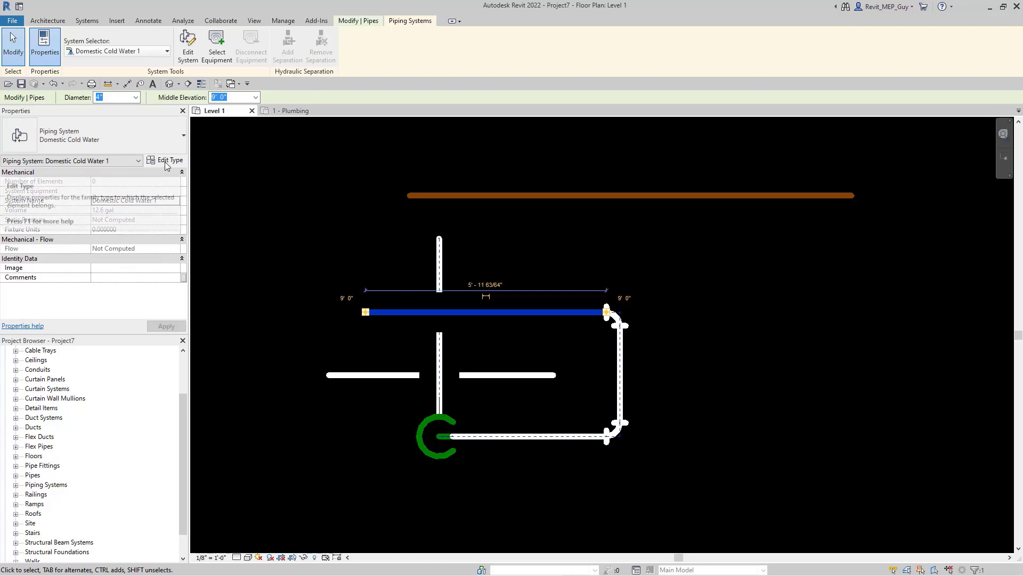
left_click(165, 162)
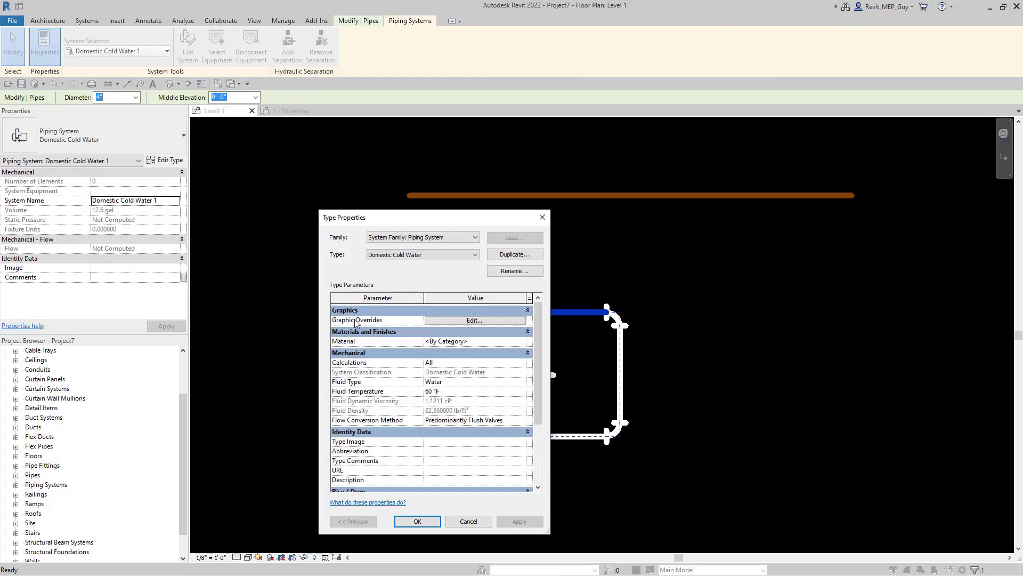
left_click(459, 320)
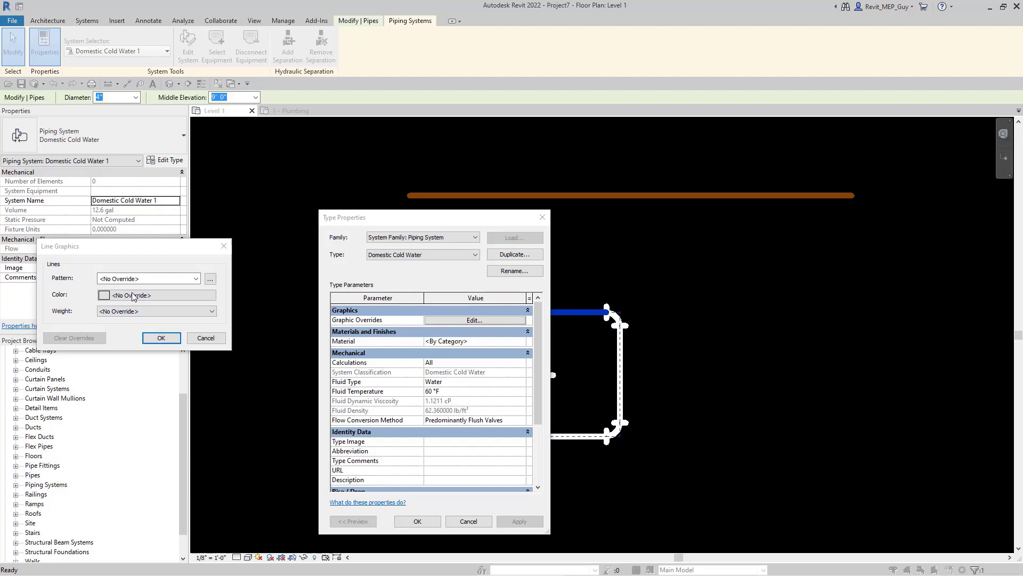
left_click(133, 297)
left_click(103, 233)
left_click(171, 388)
left_click(161, 337)
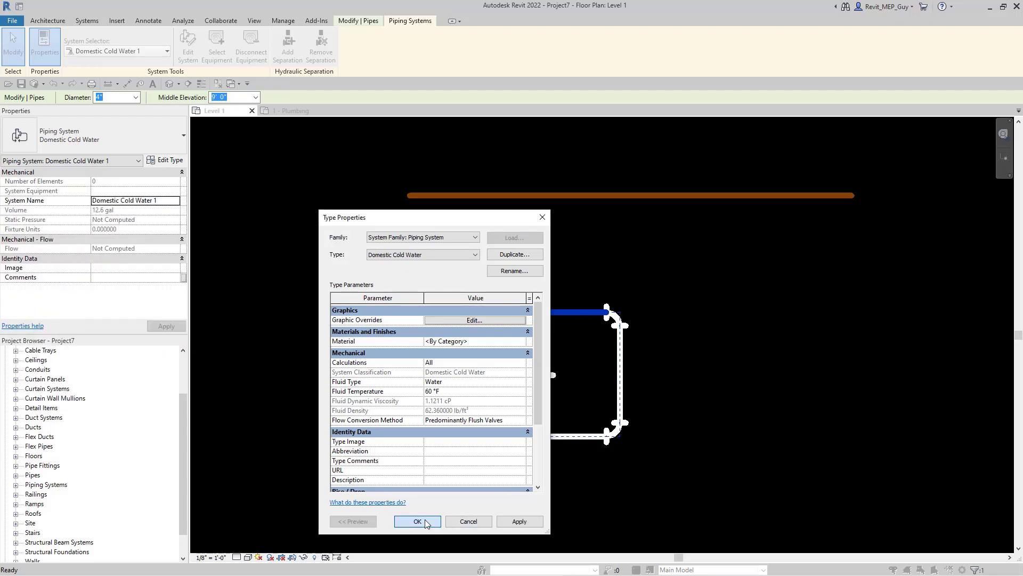
left_click(417, 521)
left_click(797, 414)
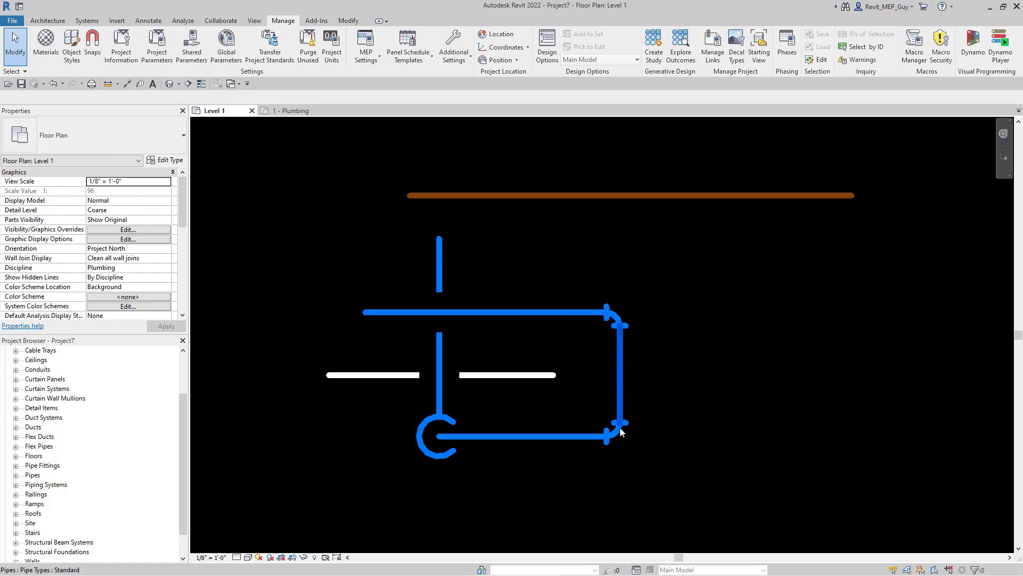
Delete the Default type under Pipes > Pipe Types in the Project Browser, removing its pipes.
left_click(504, 374)
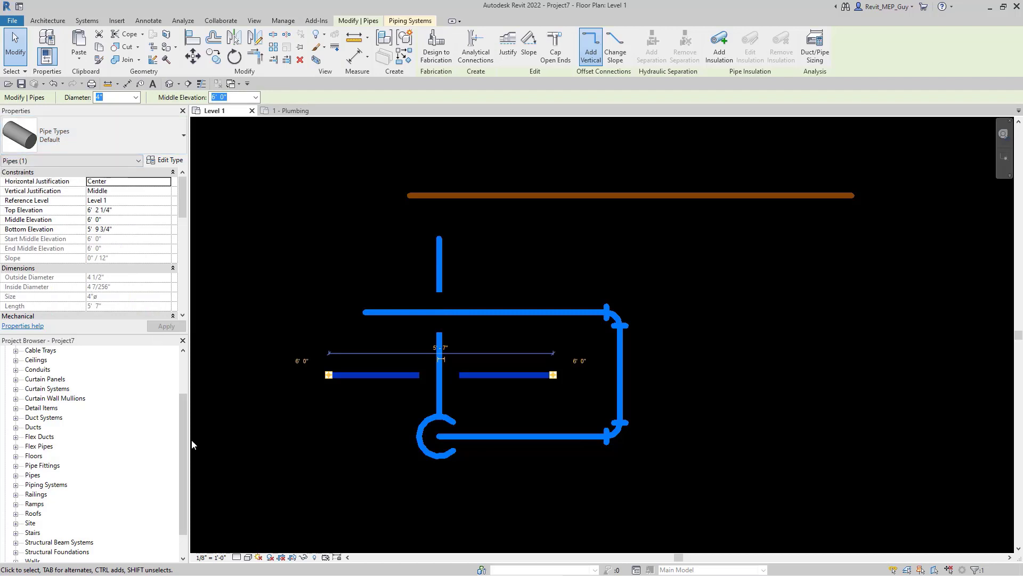
left_click(16, 484)
left_click(16, 475)
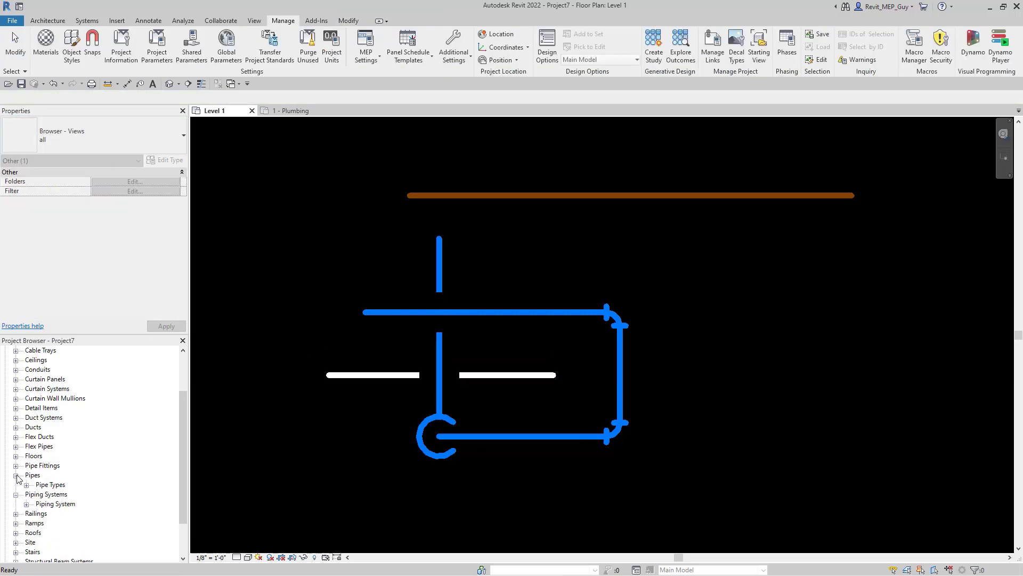
left_click(26, 484)
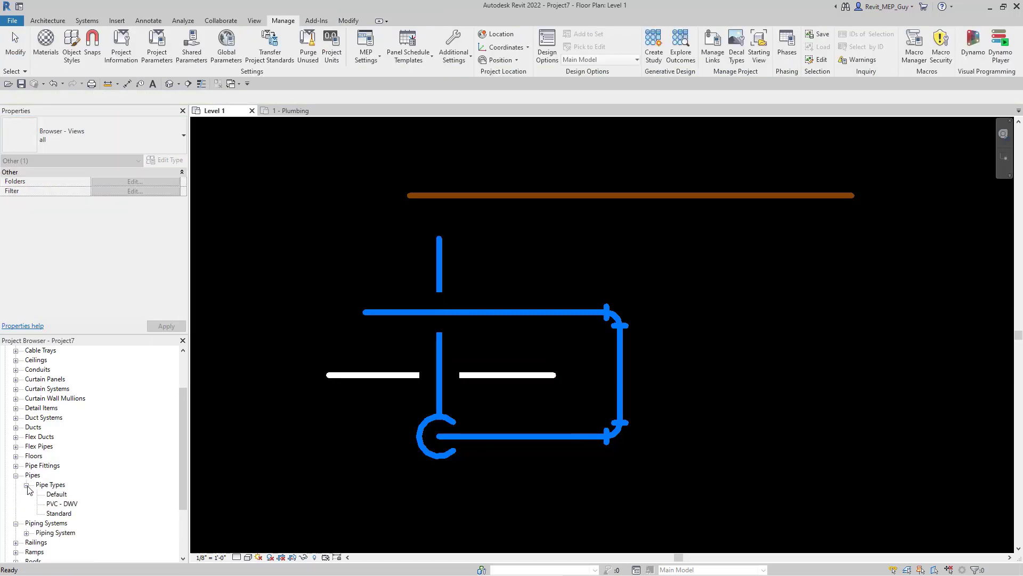
right_click(60, 496)
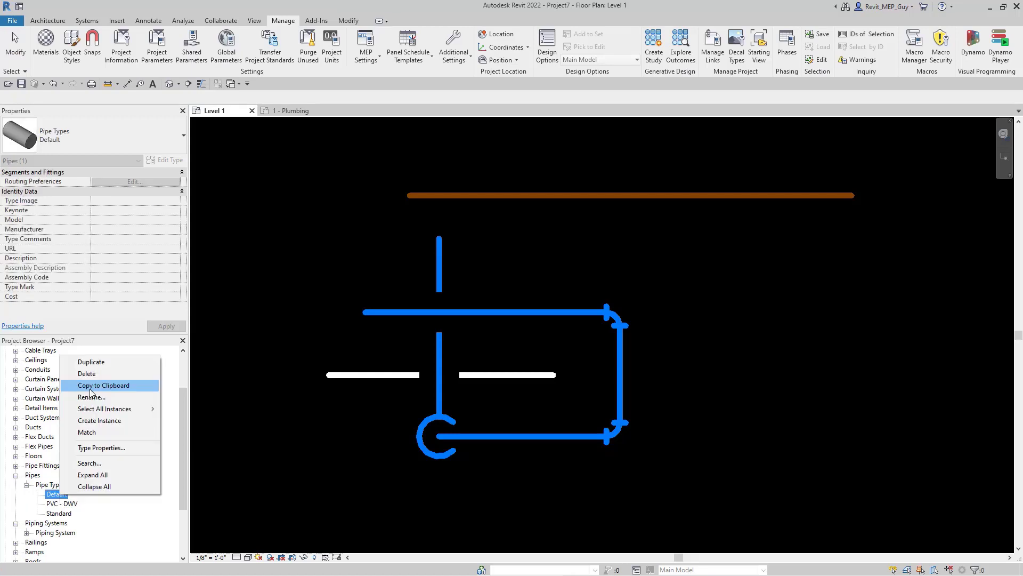
left_click(88, 374)
left_click(554, 330)
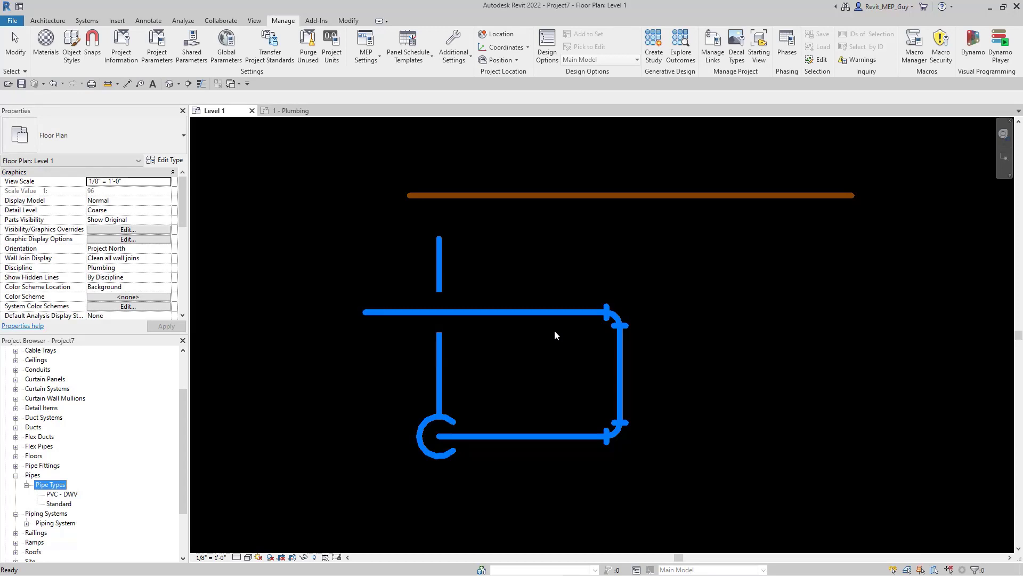
Shorten the brown sanitary pipe to 6'-9" and draw a new pipe from its open end.
left_click(787, 195)
left_click_drag(854, 196, 682, 196)
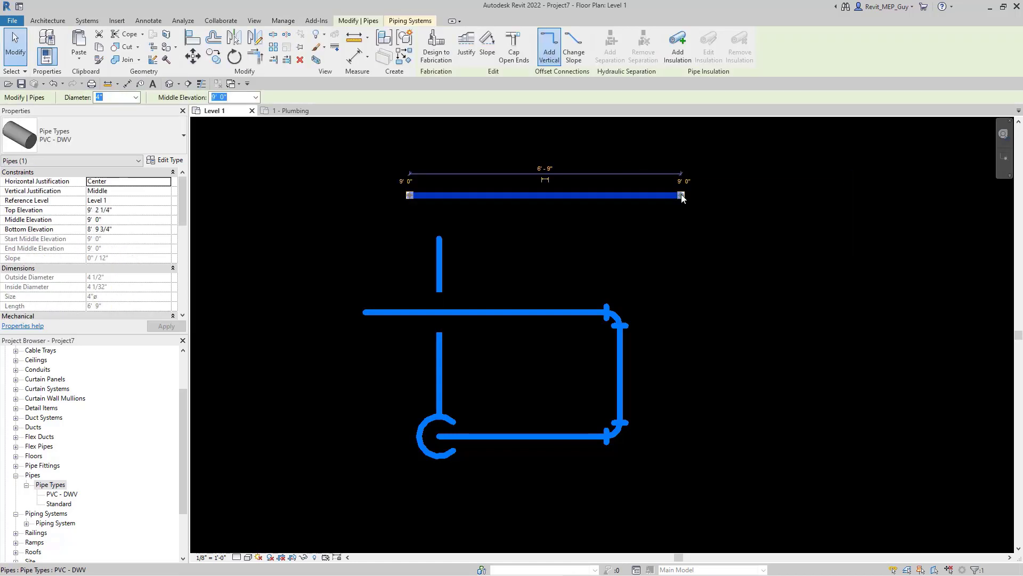
right_click(682, 196)
left_click(705, 244)
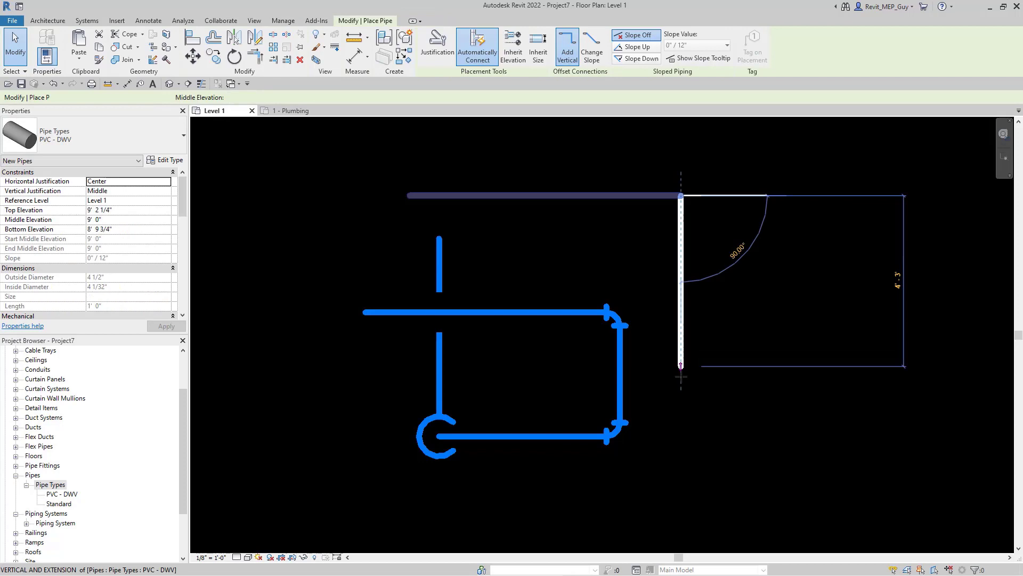
left_click(681, 386)
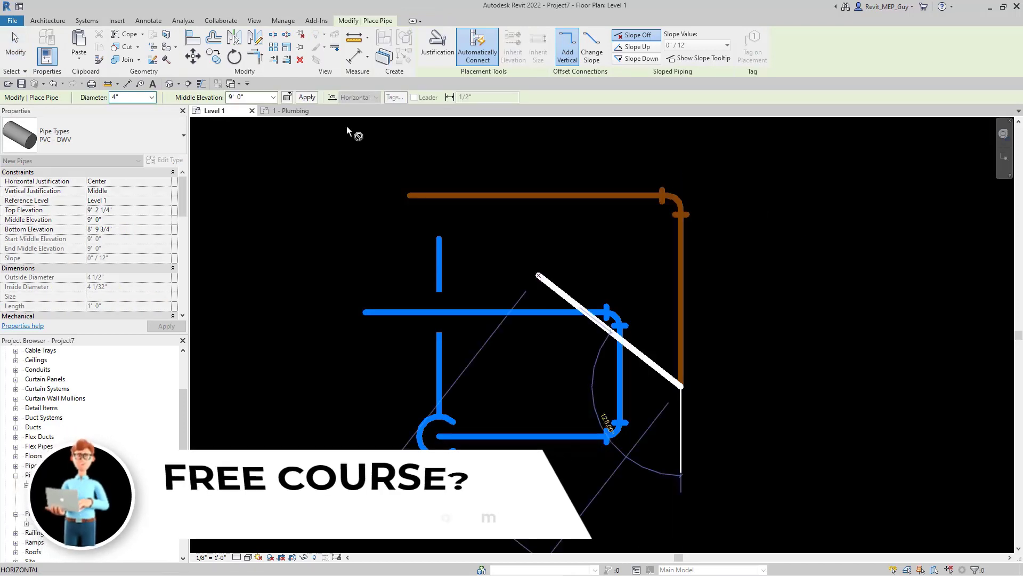
Place a further pipe run at a 7' 0" middle elevation.
left_click(273, 97)
left_click(264, 114)
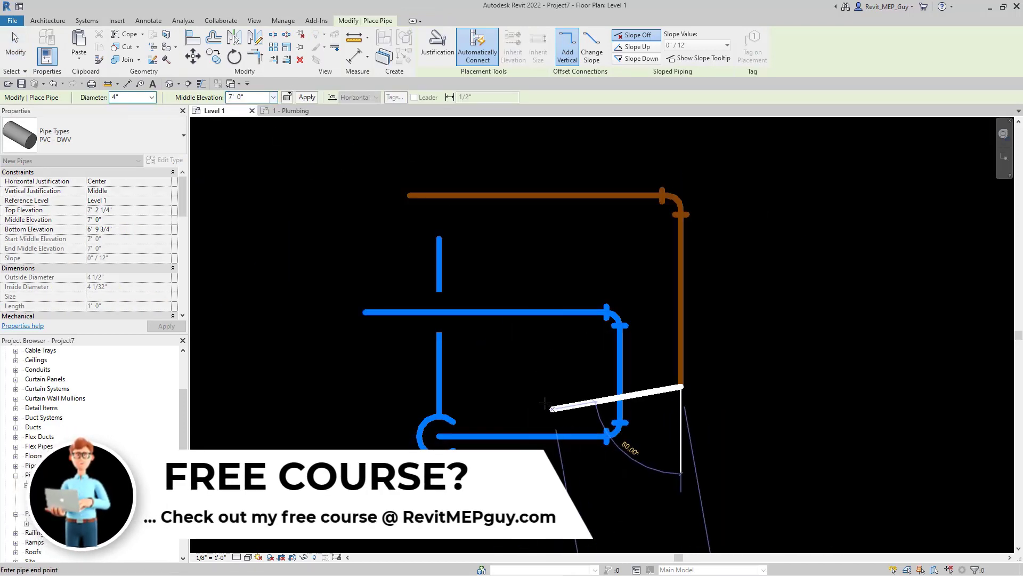
left_click(539, 388)
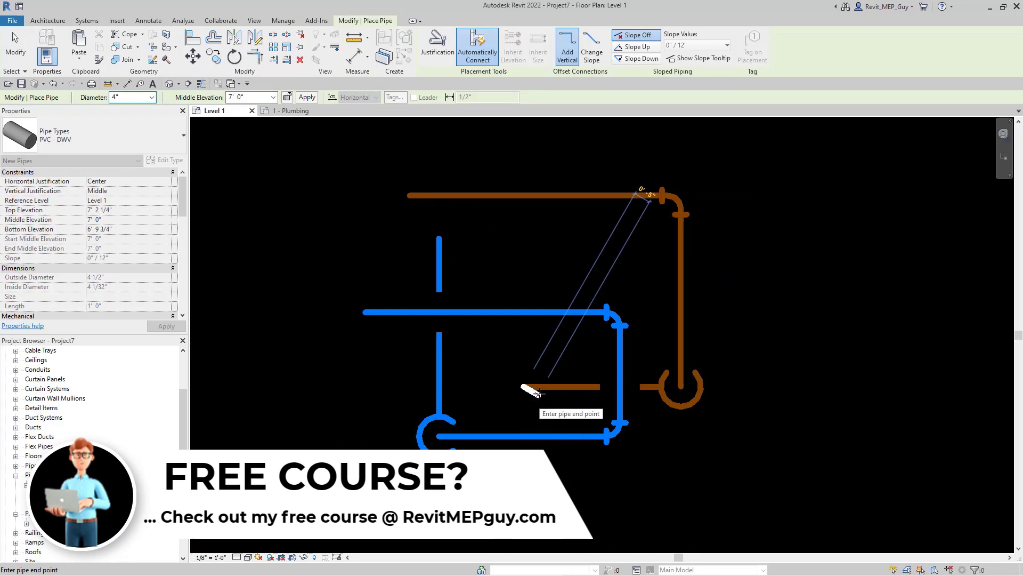
Open the default 3D view, hide the level plane and zoom to fit the piping.
left_click(254, 20)
left_click(333, 42)
right_click(730, 306)
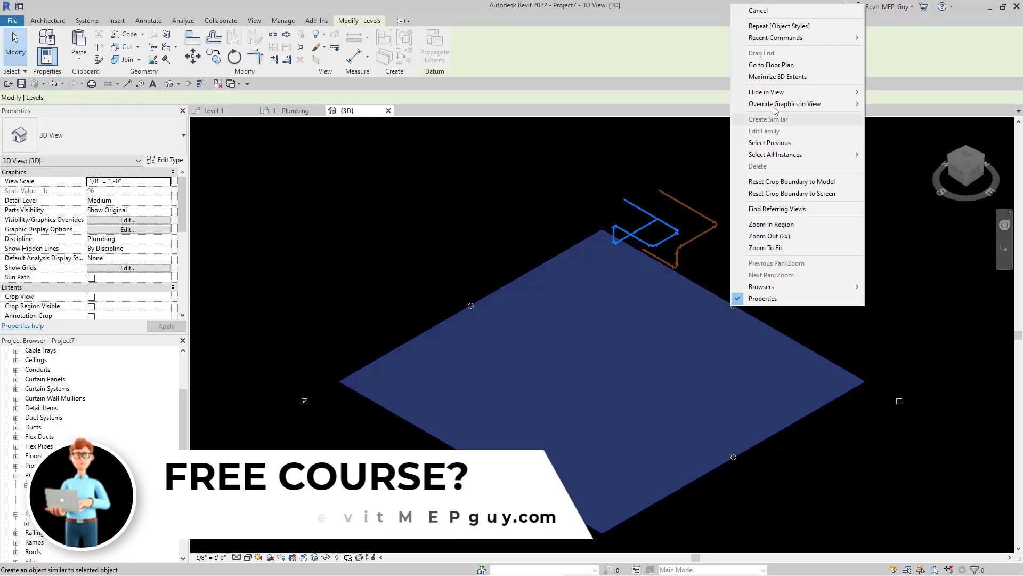
mouse_move(799, 126)
left_click(895, 139)
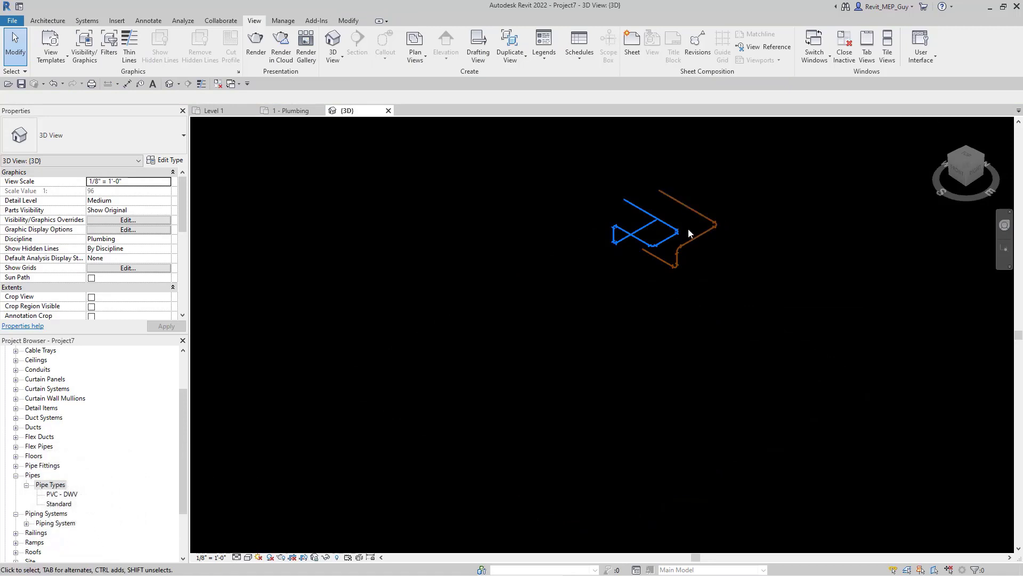
key("z")
key("f")
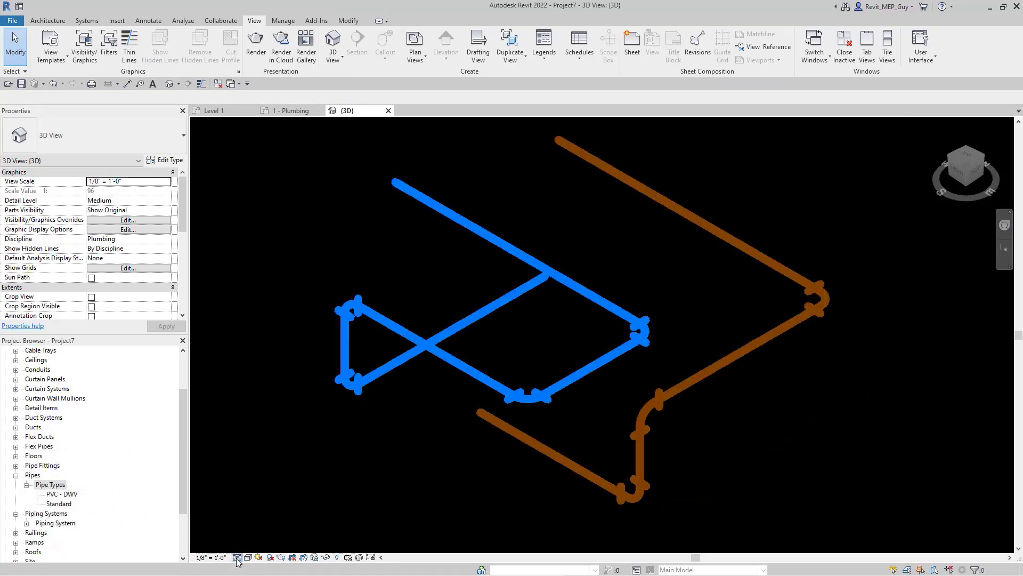
Set Fine detail level, toggle Thin Lines, then select the short PVC - DWV pipe and orbit to its end.
left_click(237, 557)
left_click(249, 548)
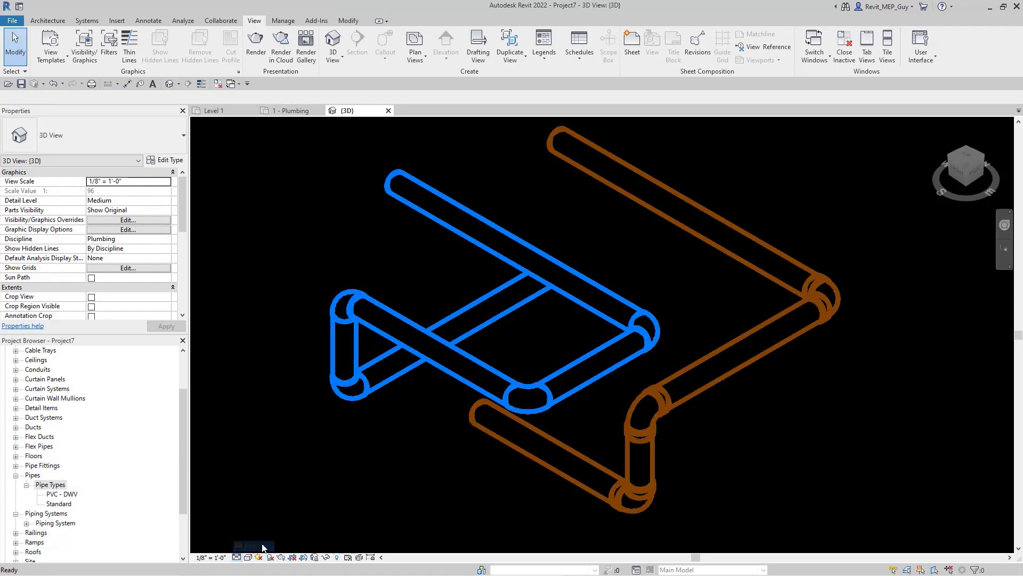
left_click(201, 84)
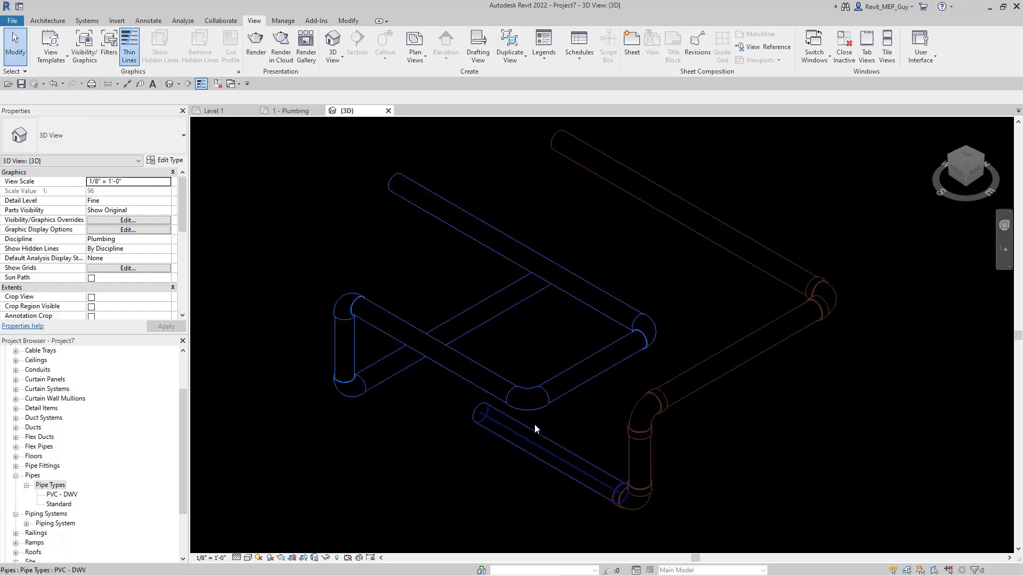
left_click(548, 453)
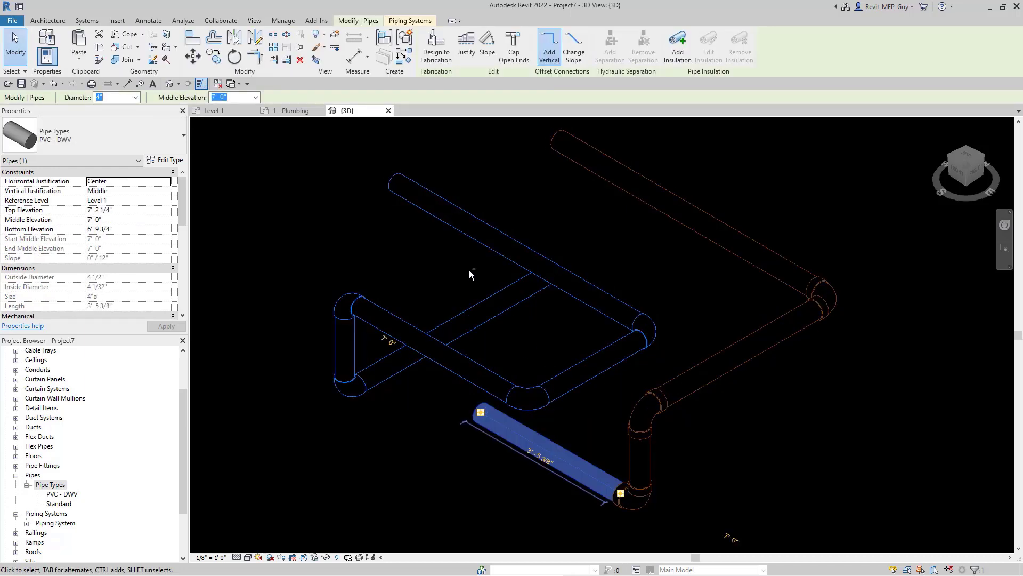
middle_click_drag(469, 269, 617, 234, "shift")
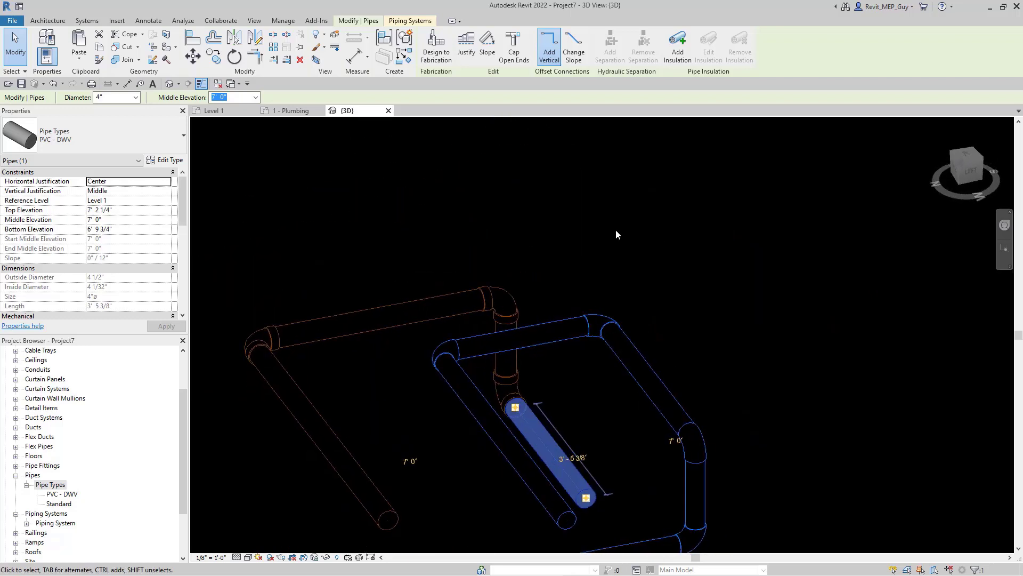
scroll(617, 234, "down", 3)
middle_click_drag(641, 197, 626, 315, "shift")
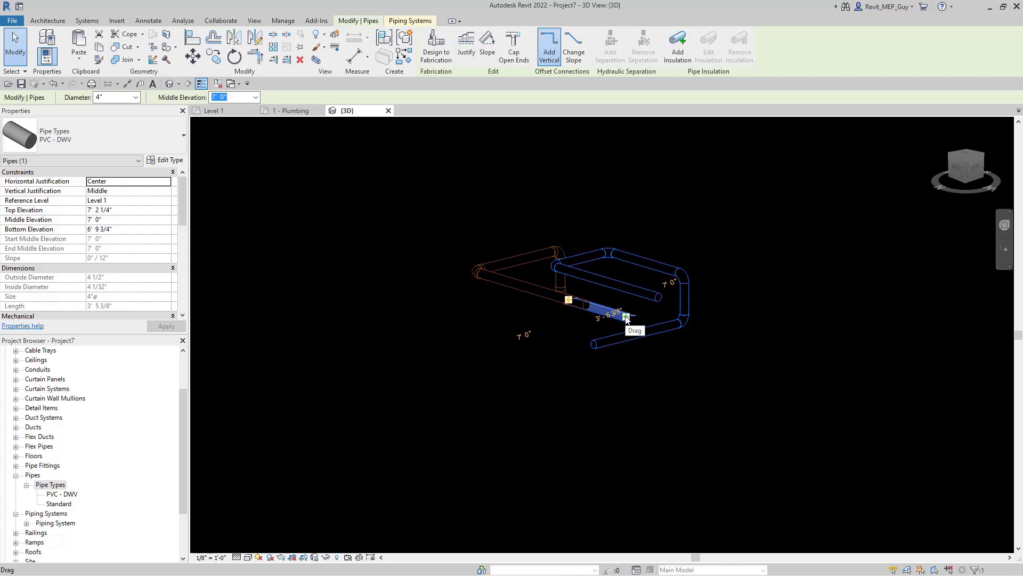
Draw a new run from the PVC - DWV pipe's end at a 6' 0" middle elevation, joined by an elbow.
right_click(626, 317)
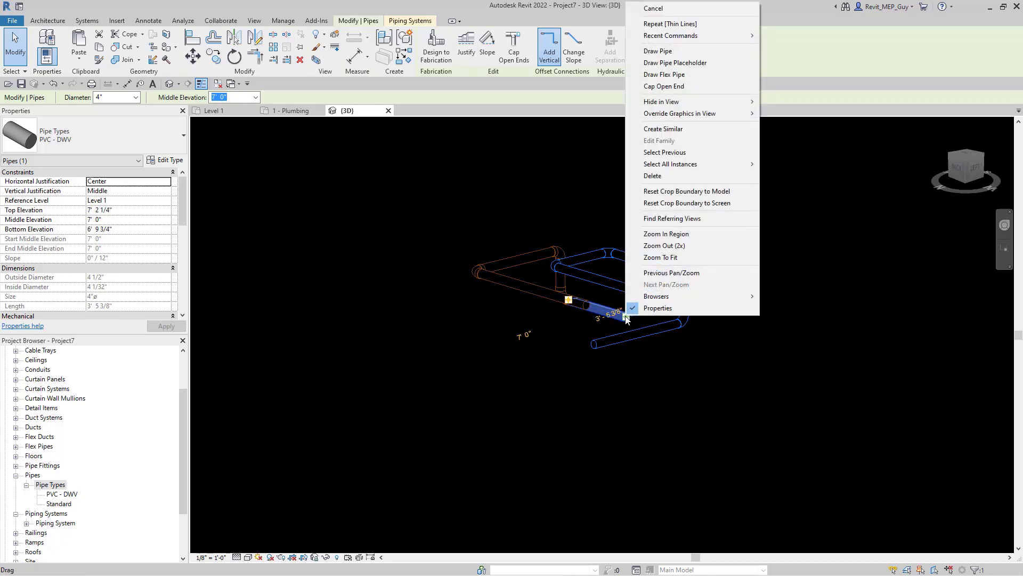
left_click(657, 50)
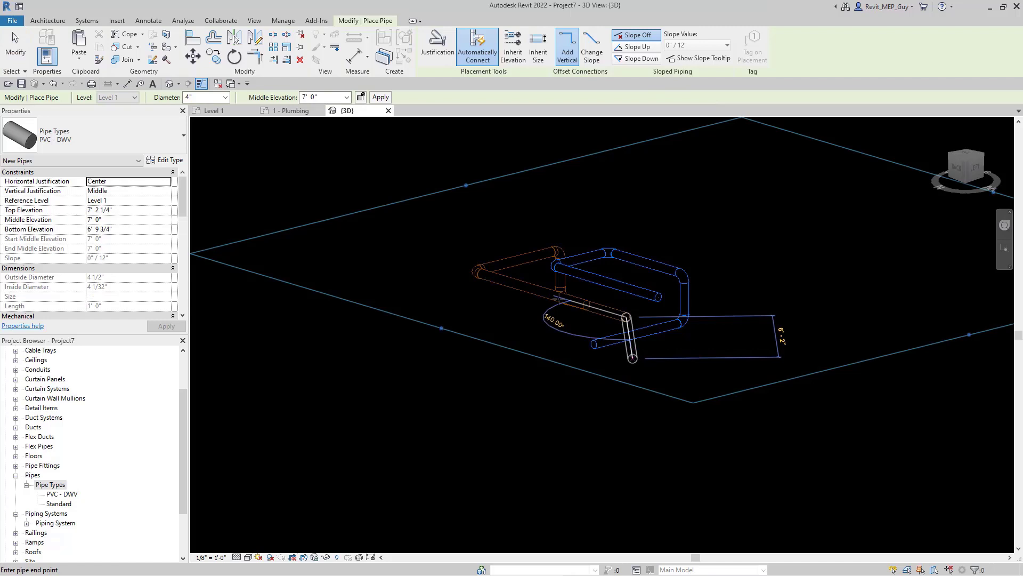
left_click(346, 97)
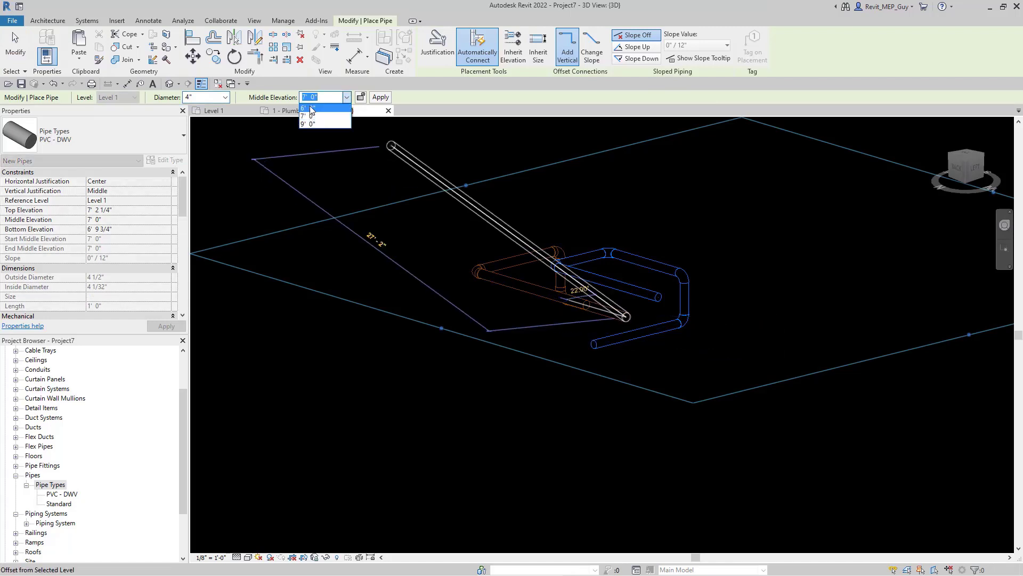
left_click(312, 109)
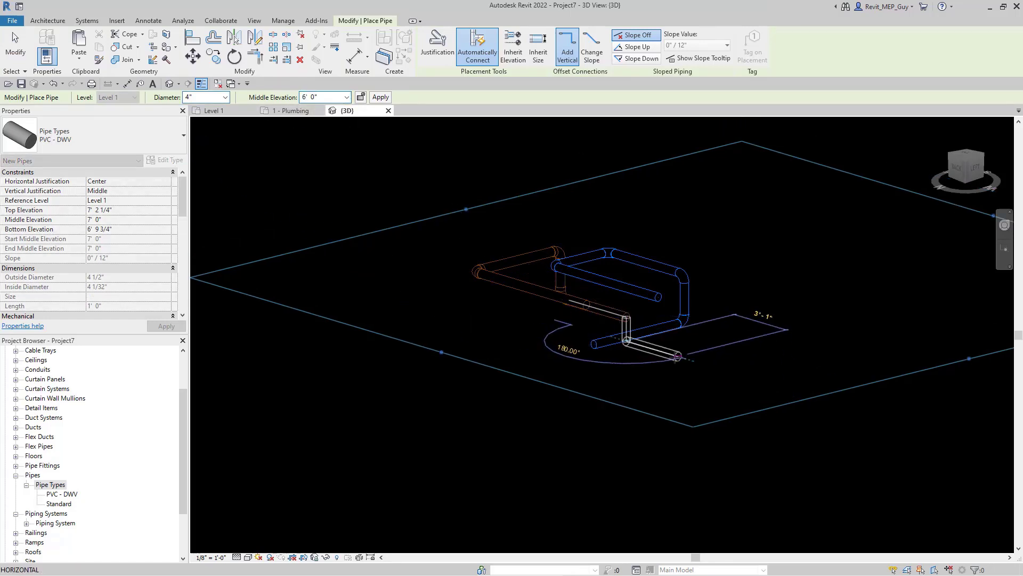
left_click(676, 357)
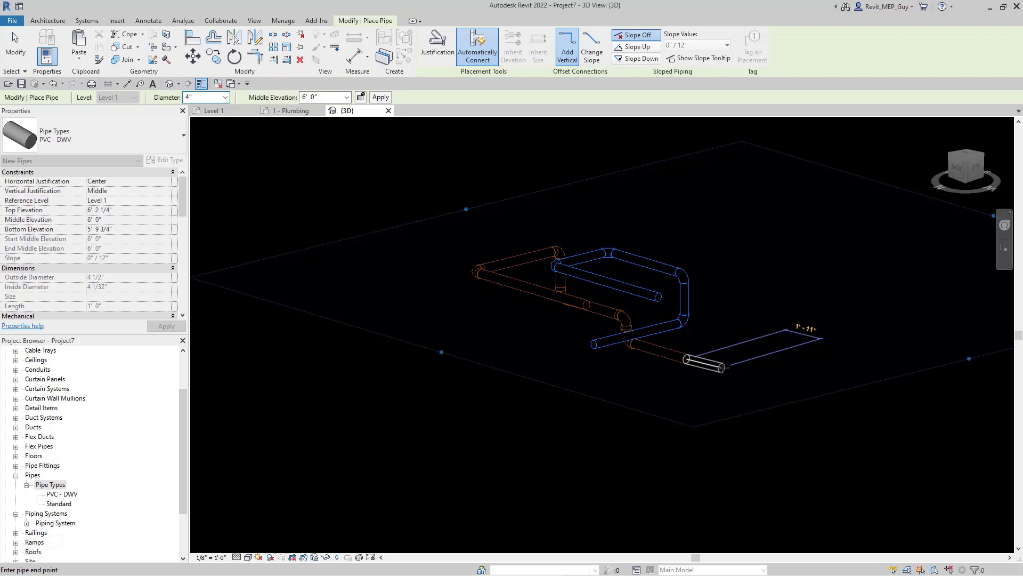
key("Escape")
middle_click_drag(723, 367, 723, 235, "shift")
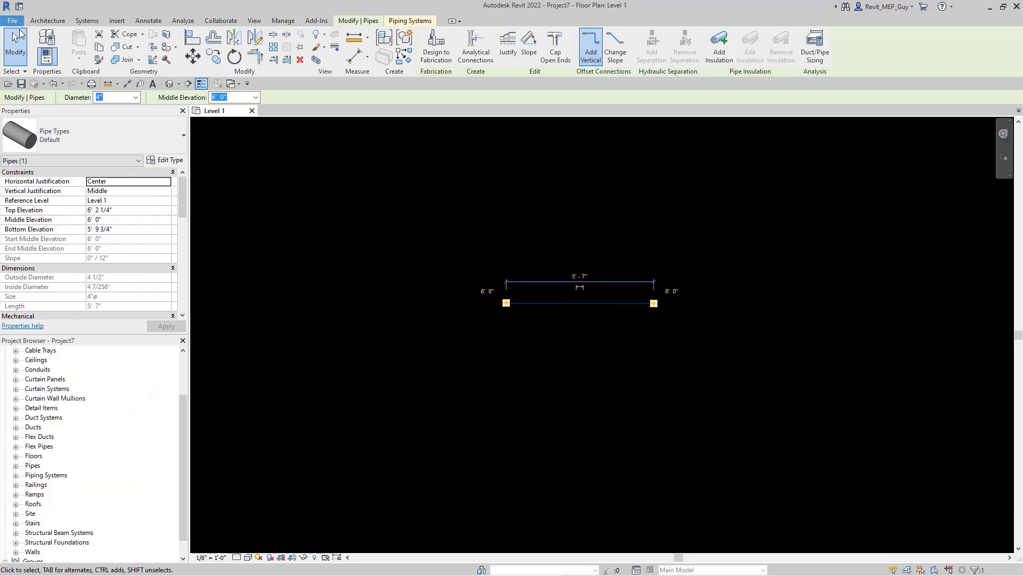
Create a new project from the Plumbing-Default.rte template.
left_click(12, 21)
mouse_move(24, 50)
left_click(114, 51)
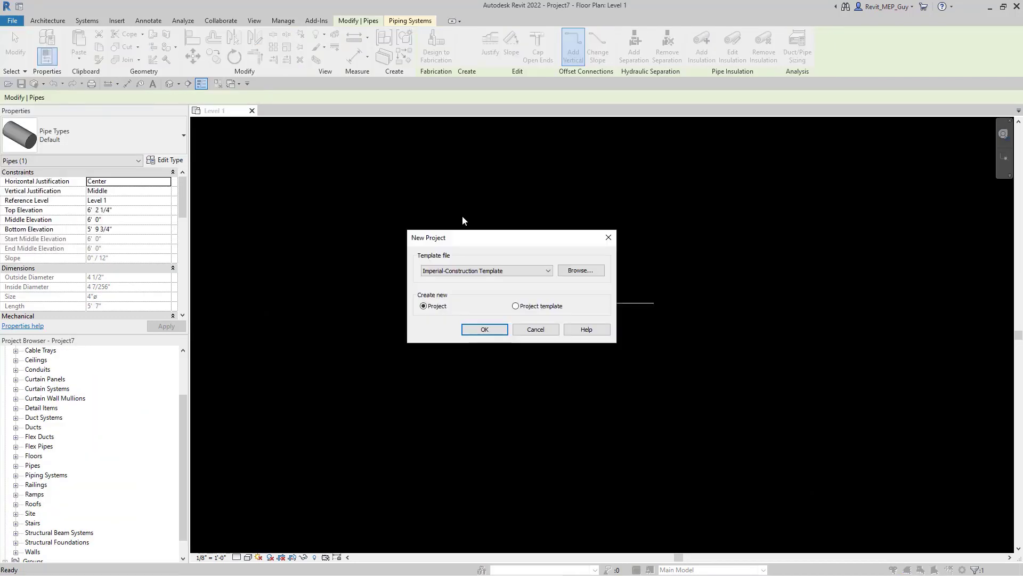
left_click(586, 273)
left_click(537, 264)
left_click(378, 318)
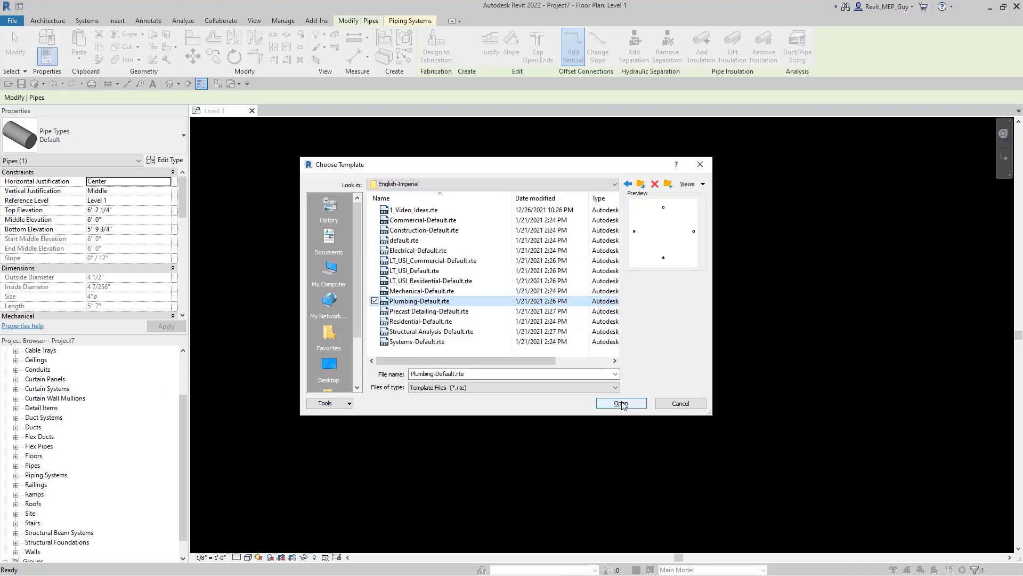
left_click(491, 404)
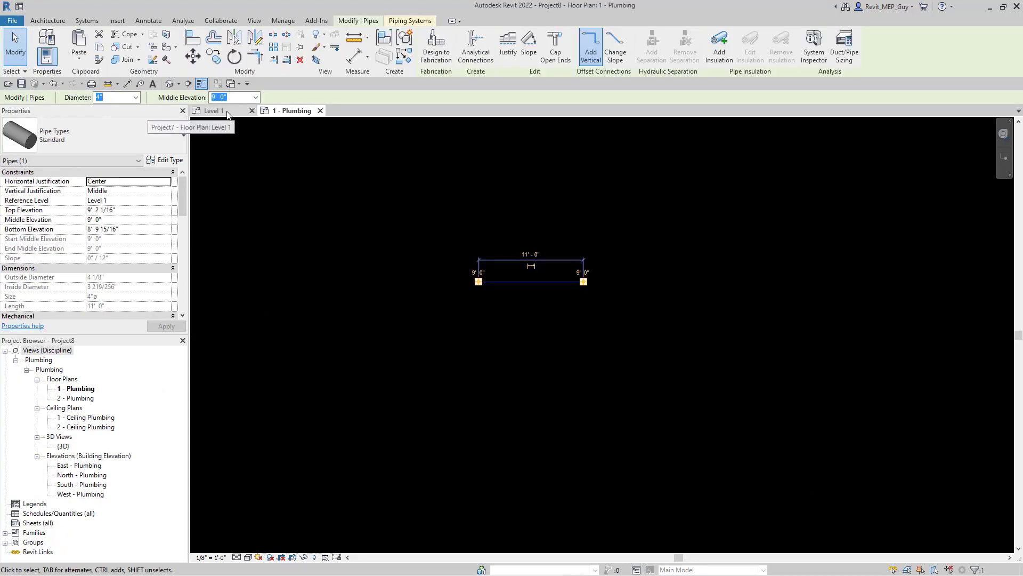
Paste the copied pipe from the clipboard into Project7's Level 1 plan.
left_click(228, 114)
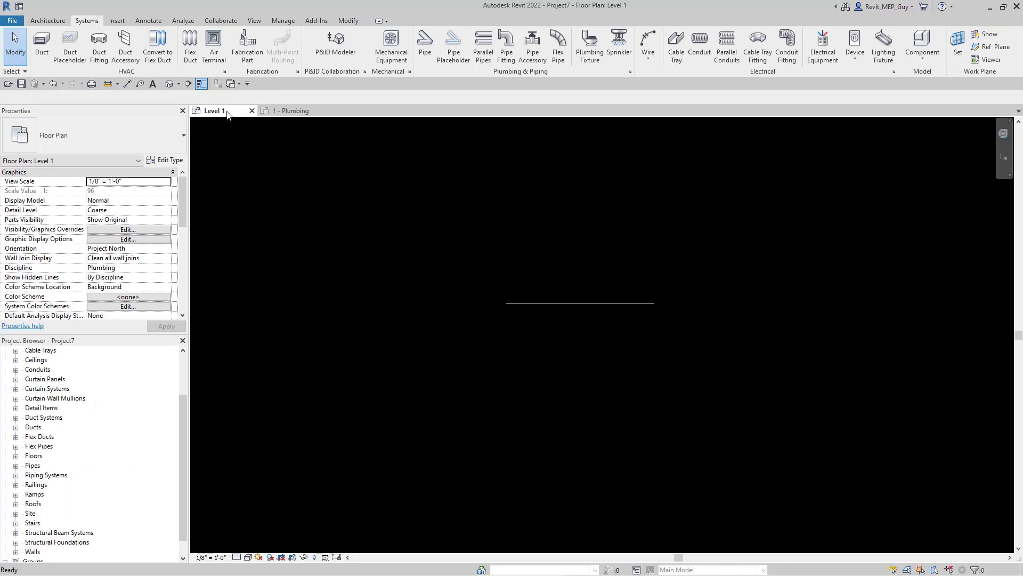
left_click(353, 21)
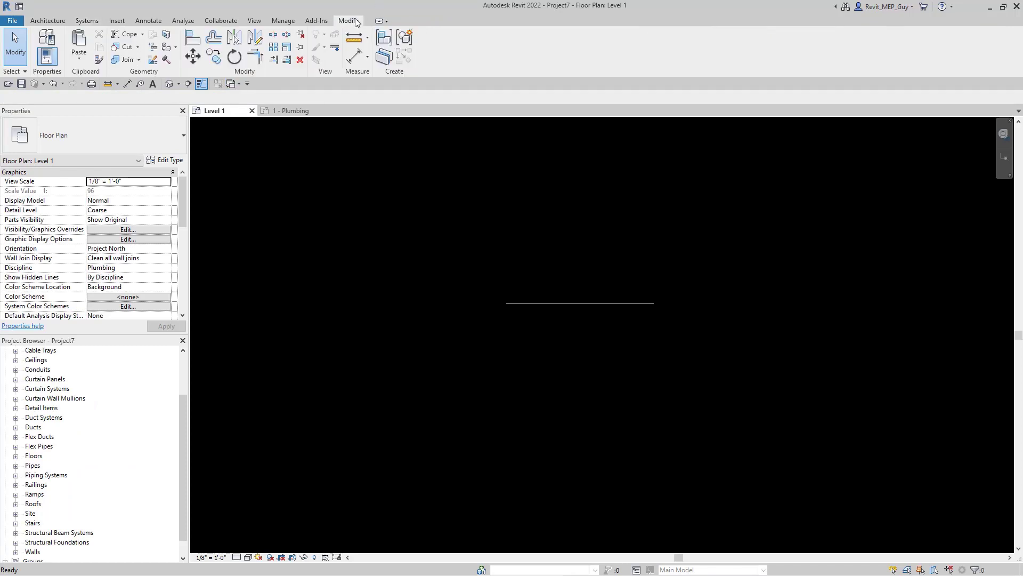
left_click(78, 63)
left_click(73, 76)
left_click(730, 262)
right_click(697, 260)
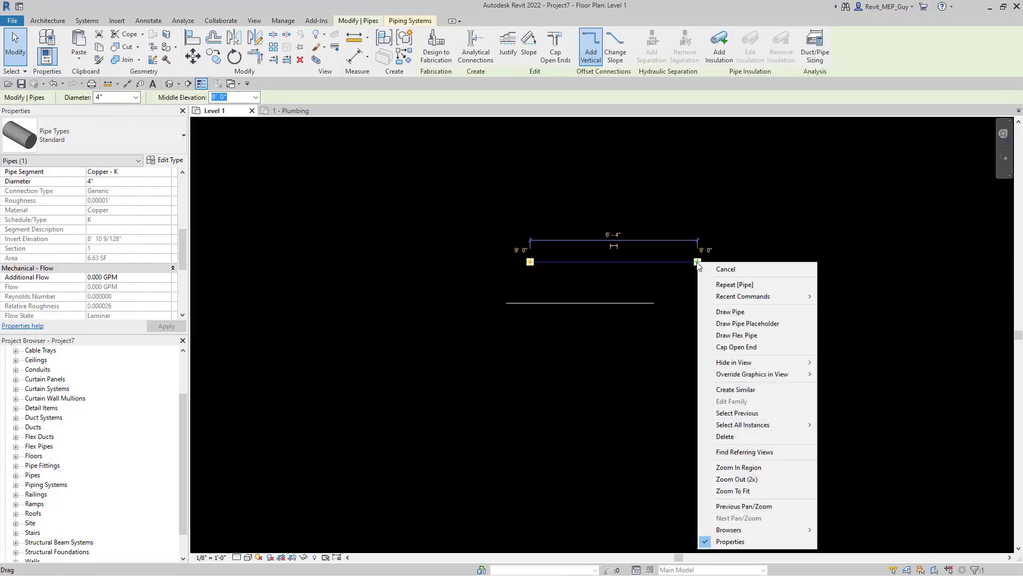
left_click(746, 309)
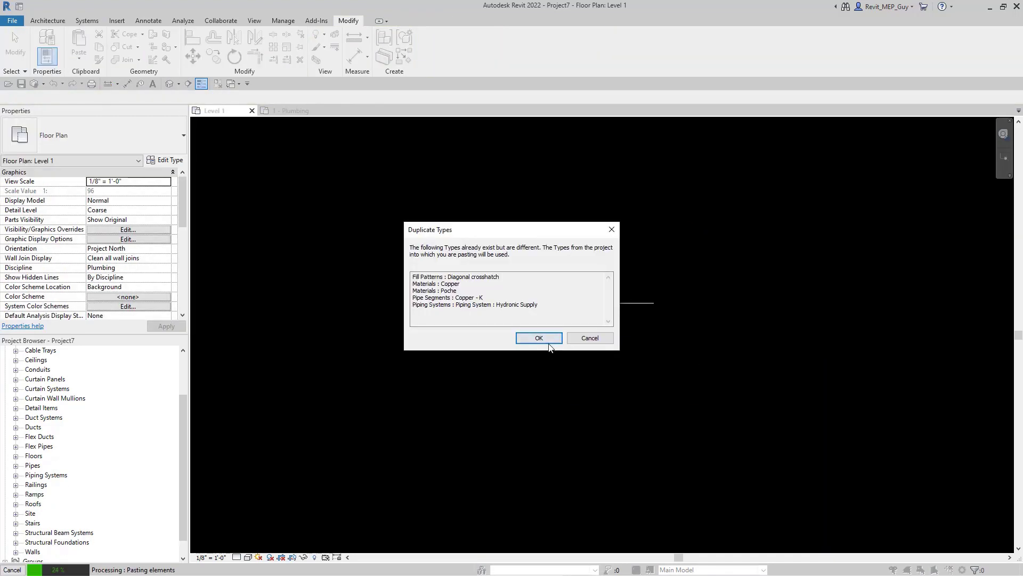